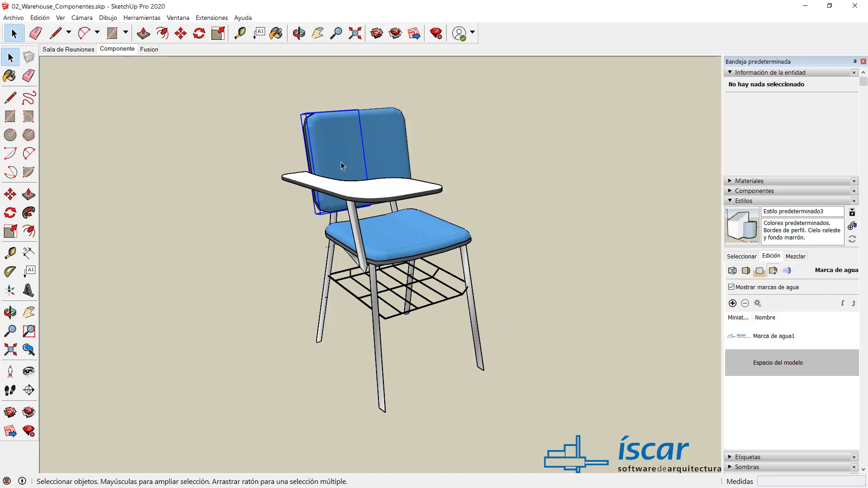
Select the blue desk chair's backrest, seat and leg parts one at a time to examine how it is assembled.
click(392, 166)
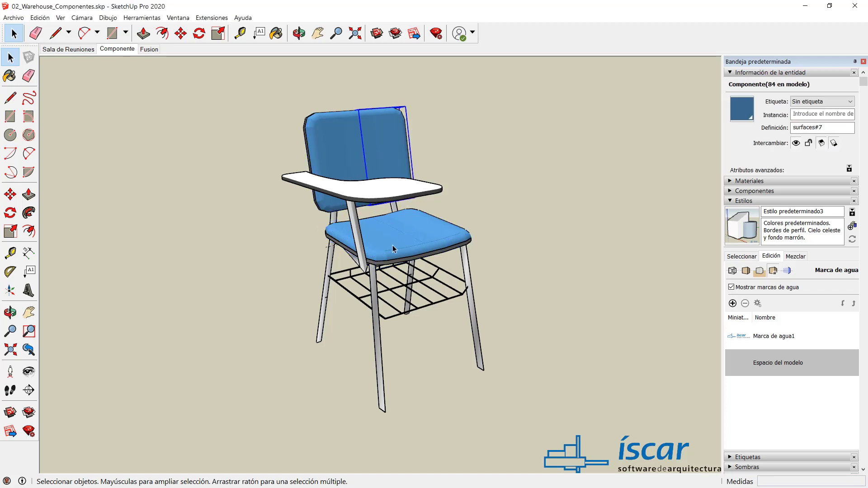
click(352, 225)
click(470, 308)
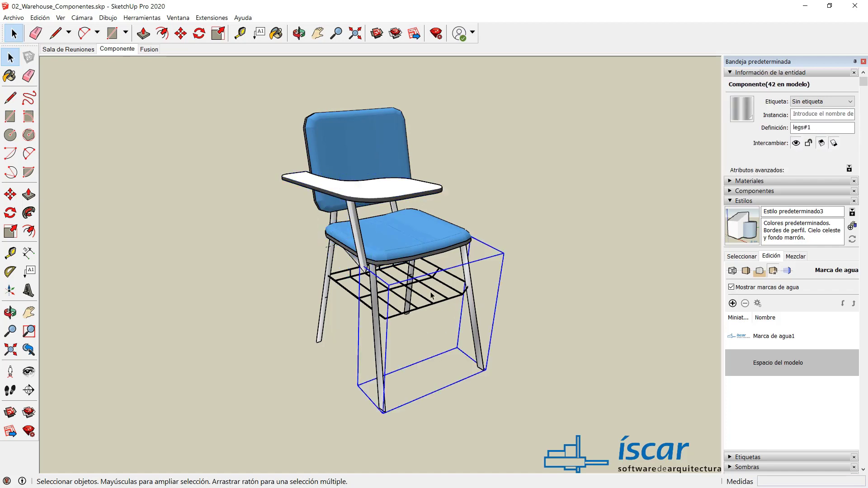
click(326, 302)
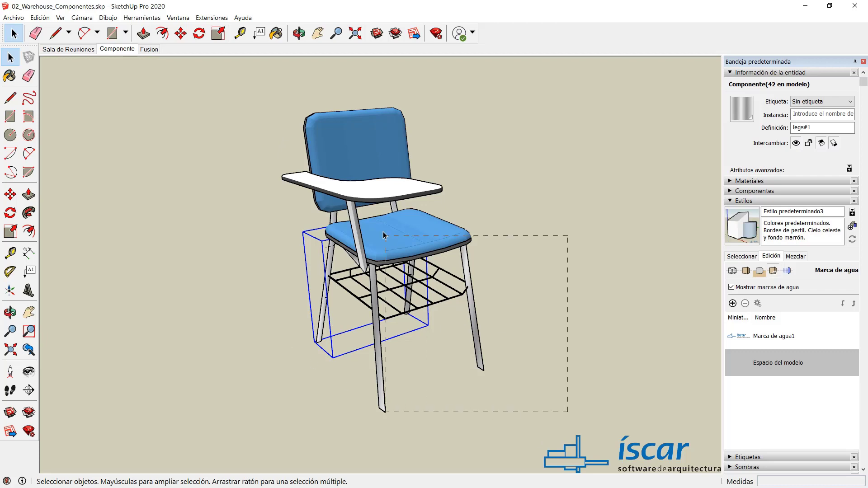
Combine all parts of the blue desk chair into one component that replaces the selection.
drag(256, 104, 256, 104)
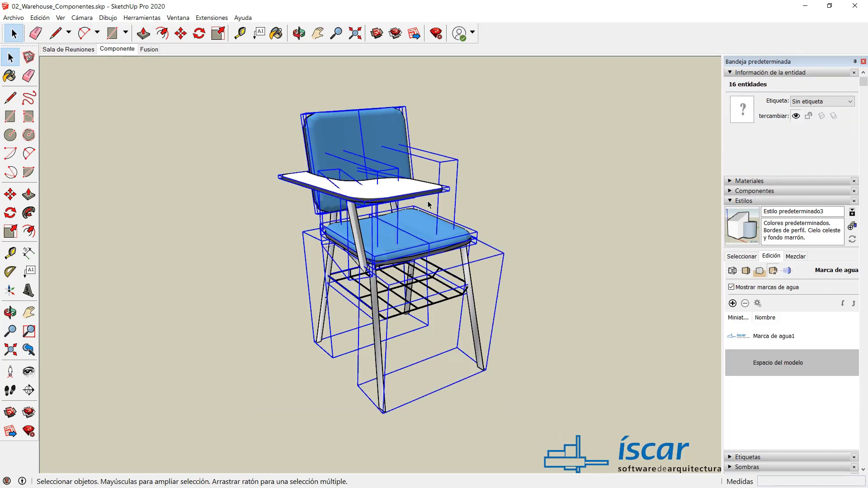
right_click(384, 122)
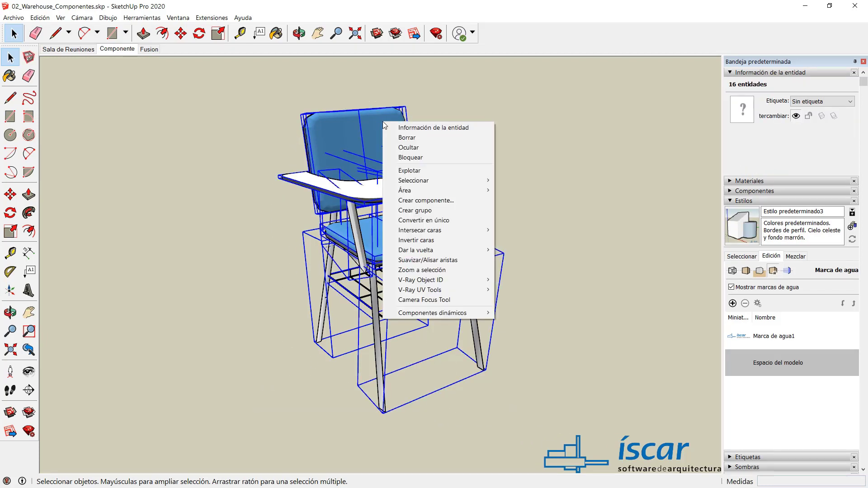
click(421, 201)
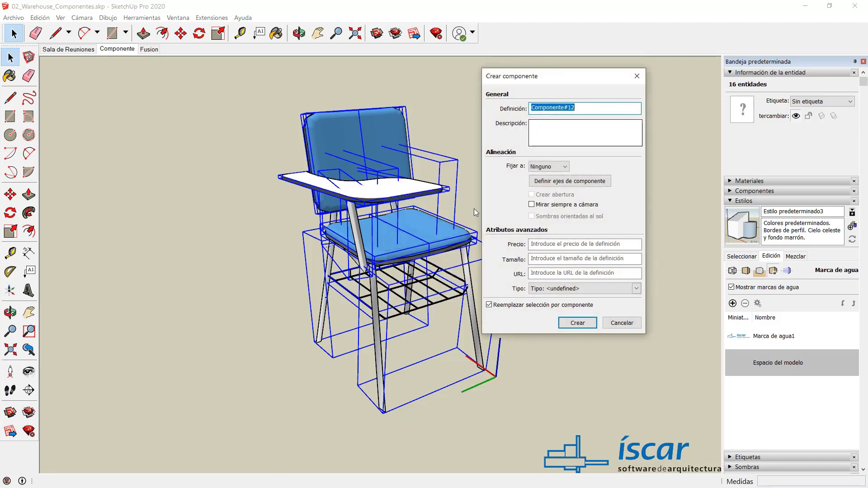
click(577, 323)
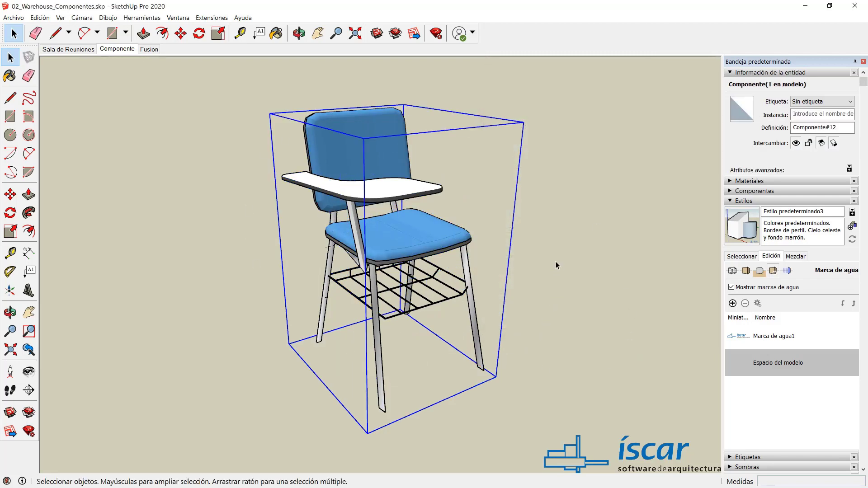
Alternately deselect and select the desk chair to check that it behaves as a single component.
click(588, 285)
click(411, 231)
click(564, 226)
click(407, 221)
click(548, 214)
click(401, 222)
In the Fusion scene, try moving the ungrouped geometry of the left box onto the right box and apart again, and undo it.
click(149, 49)
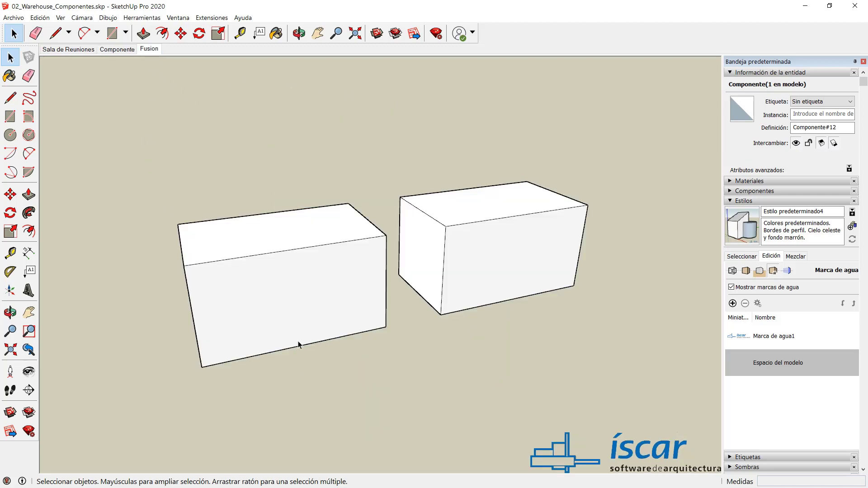
drag(194, 196, 395, 409)
key(m)
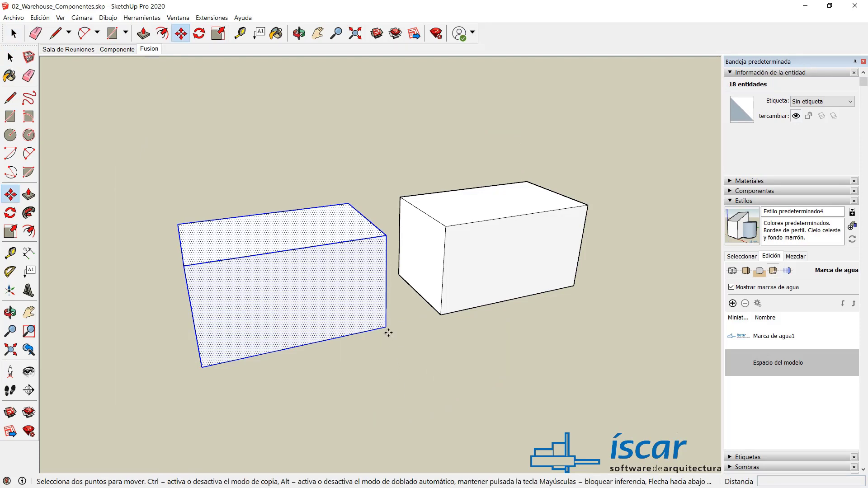
click(385, 327)
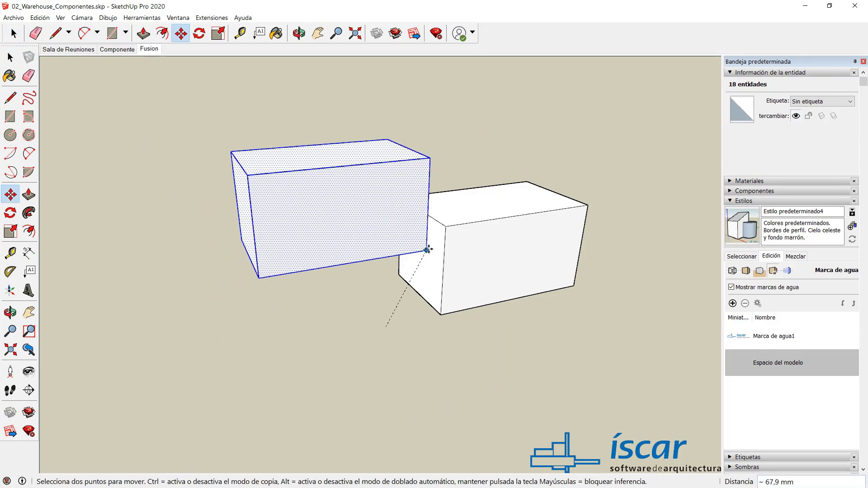
click(514, 214)
click(459, 203)
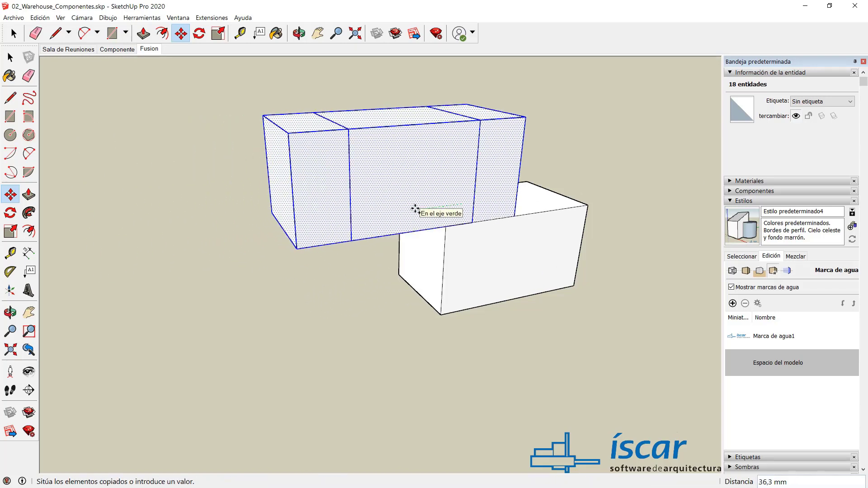
key(ctrl+z)
Turn all geometry of the left box into a component.
right_click(251, 254)
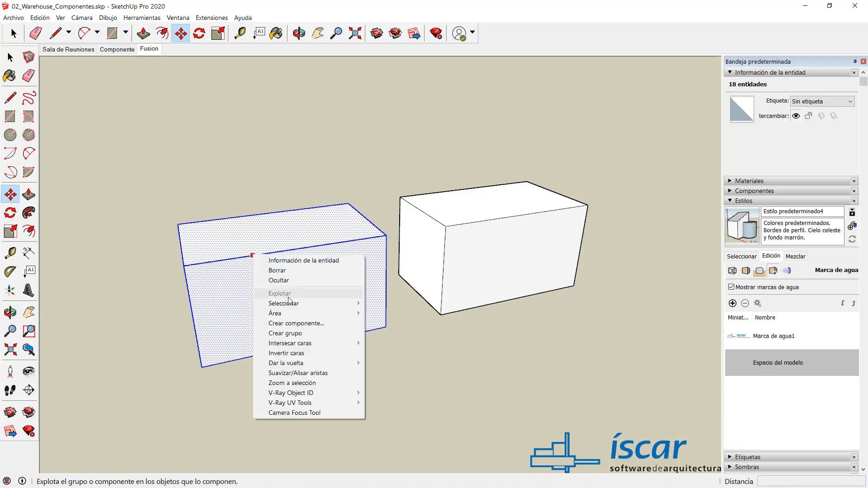
click(289, 321)
click(579, 324)
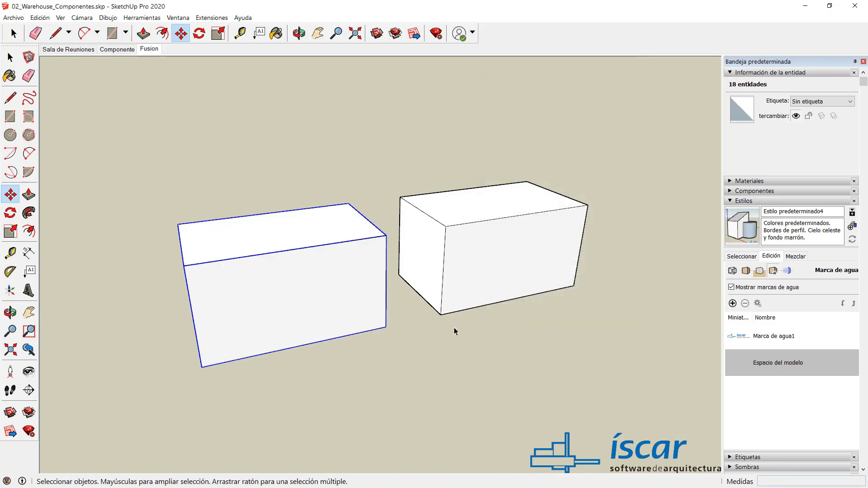
Move the box component onto the top of the neighbouring box and slide it back along the green axis.
key(m)
click(385, 326)
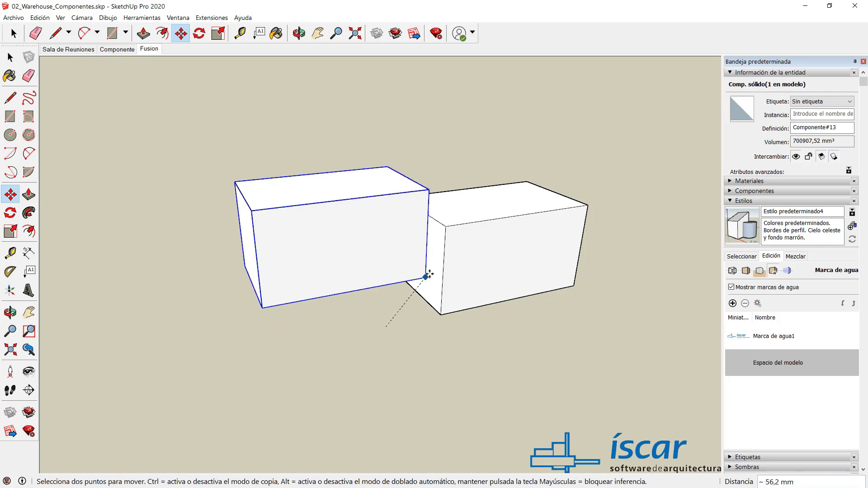
click(509, 215)
click(490, 180)
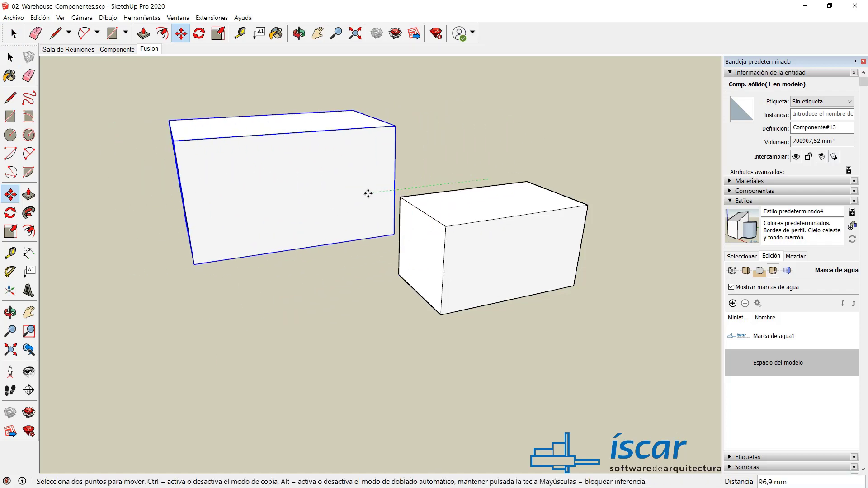
click(464, 184)
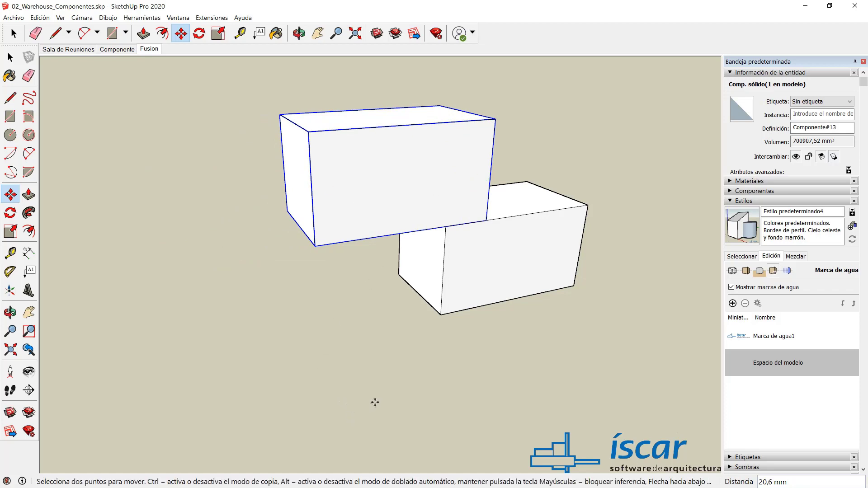
In the Sala de Reuniones scene, edit the front chair's component to delete its white desktop, and leave the component.
click(72, 52)
middle_drag(436, 384, 299, 332)
scroll(273, 357, up, 6)
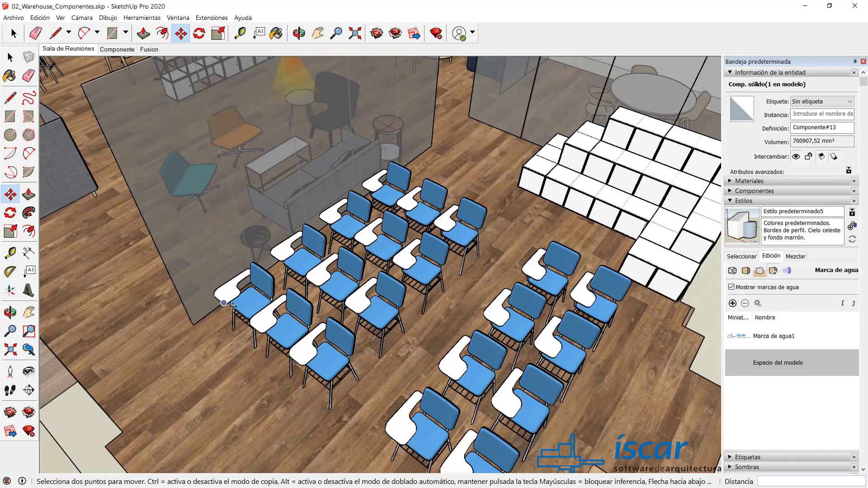
middle_drag(275, 360, 459, 301)
scroll(407, 369, down, 3)
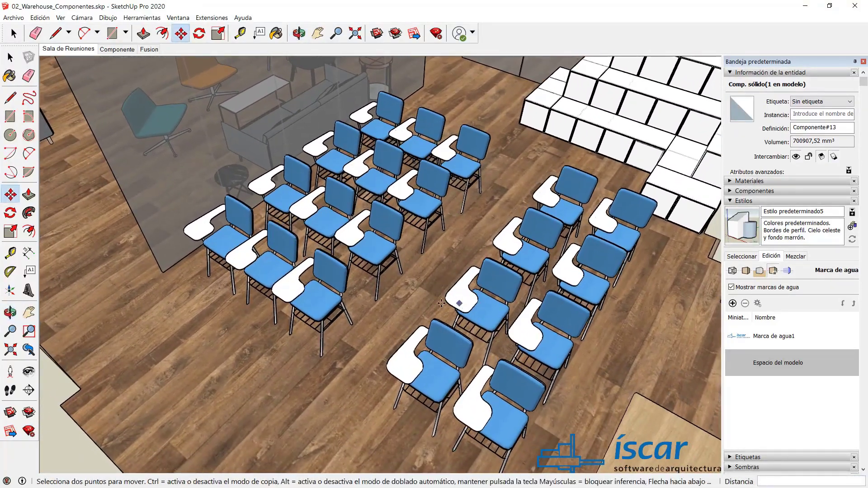
scroll(329, 293, up, 2)
scroll(320, 292, up, 3)
middle_drag(319, 292, 390, 271)
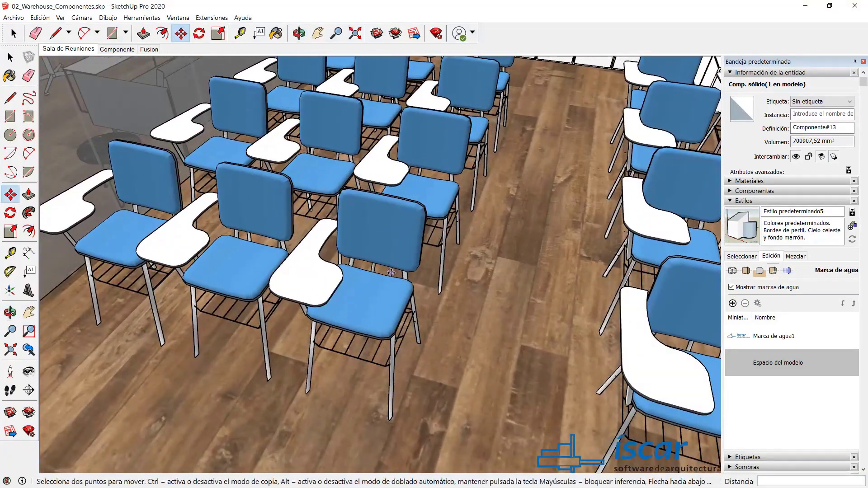
key(space)
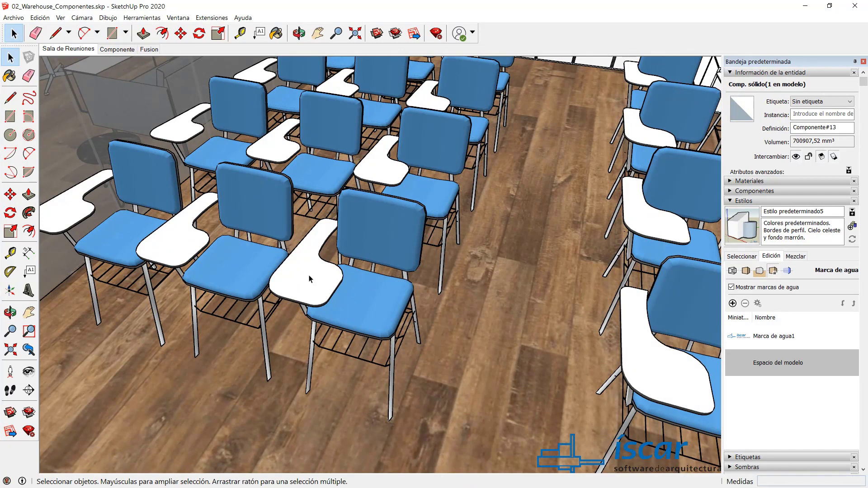
double_click(309, 282)
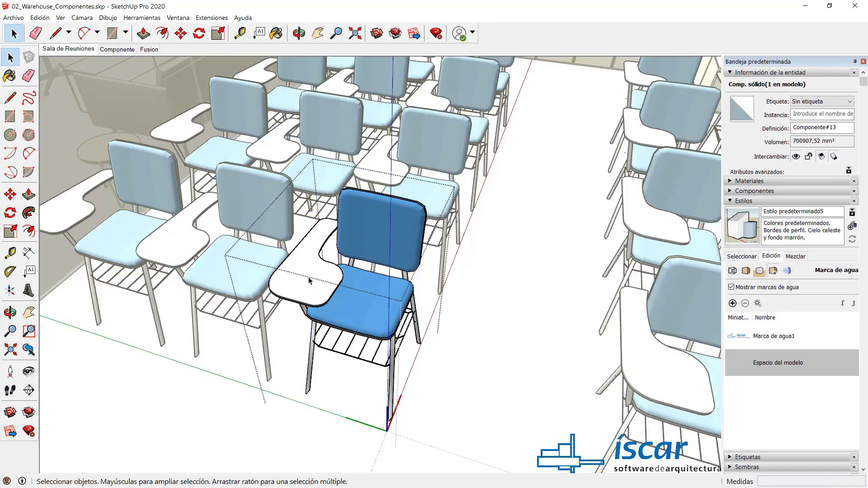
click(303, 270)
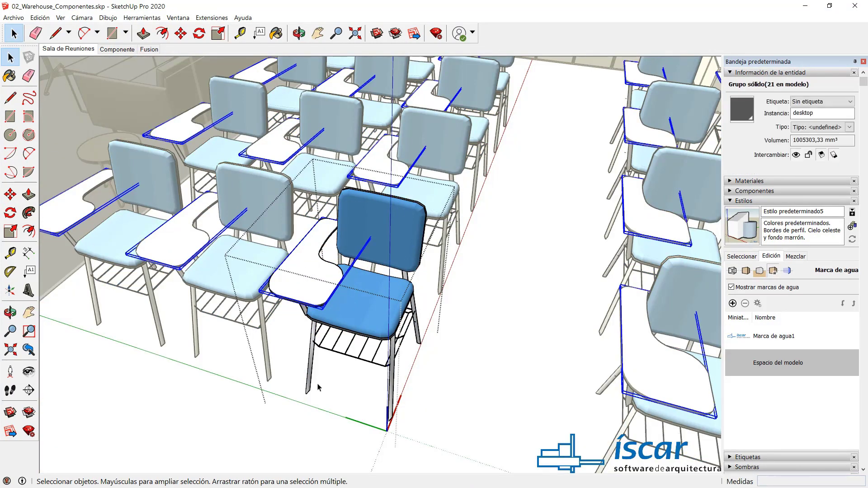
key(Delete)
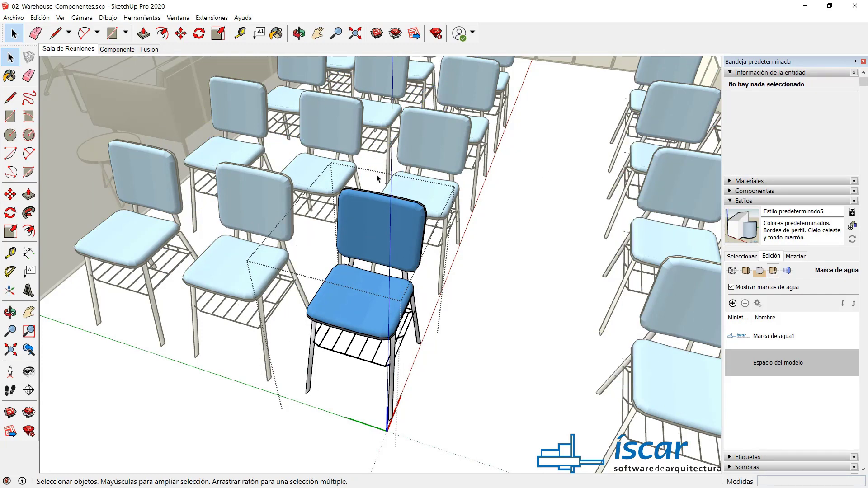
middle_drag(494, 208, 384, 239)
scroll(385, 239, down, 2)
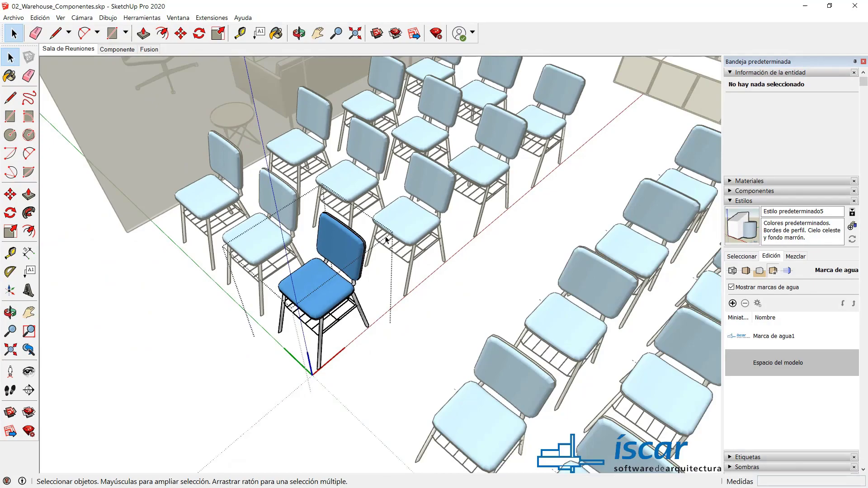
click(209, 314)
scroll(347, 193, down, 4)
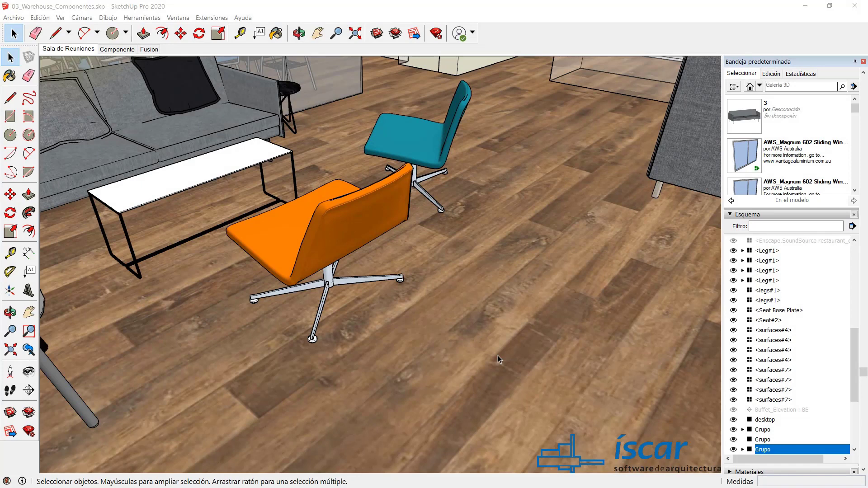
Combine all parts of the orange swivel chair into one component with the definition name 11_Silla.
middle_drag(473, 355, 456, 362)
key(space)
drag(250, 199, 504, 405)
middle_drag(503, 400, 382, 256)
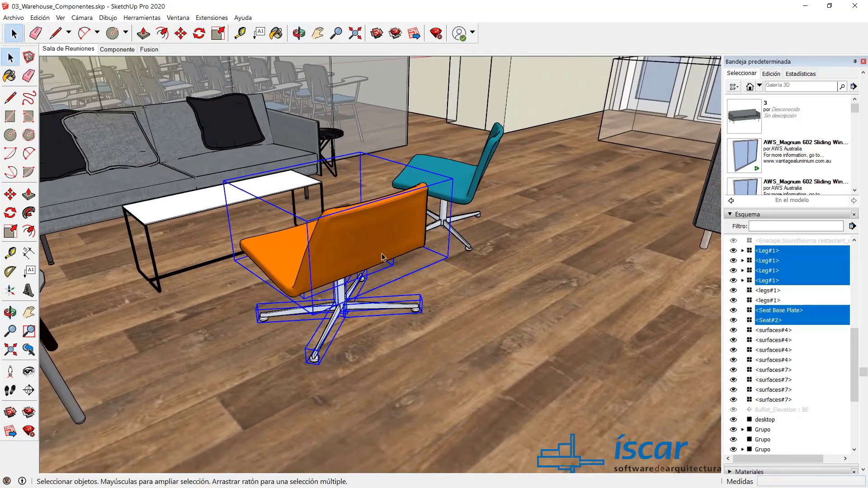
right_click(362, 227)
click(397, 303)
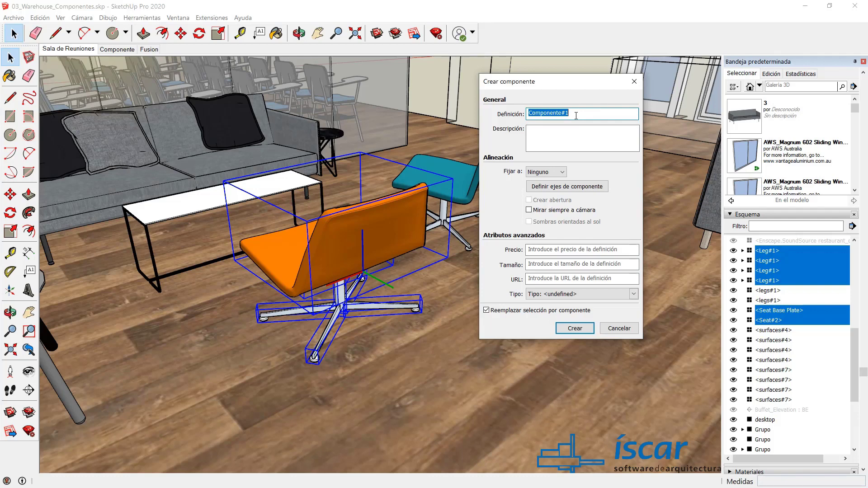
text(11_Silla)
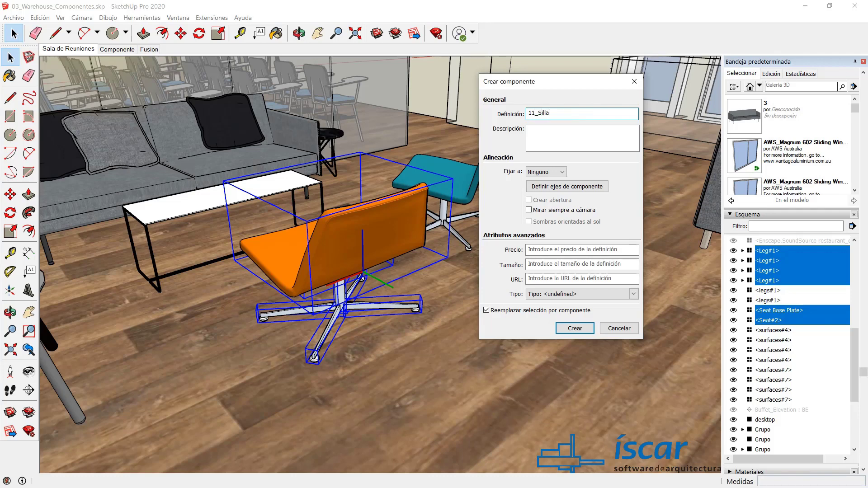
click(574, 333)
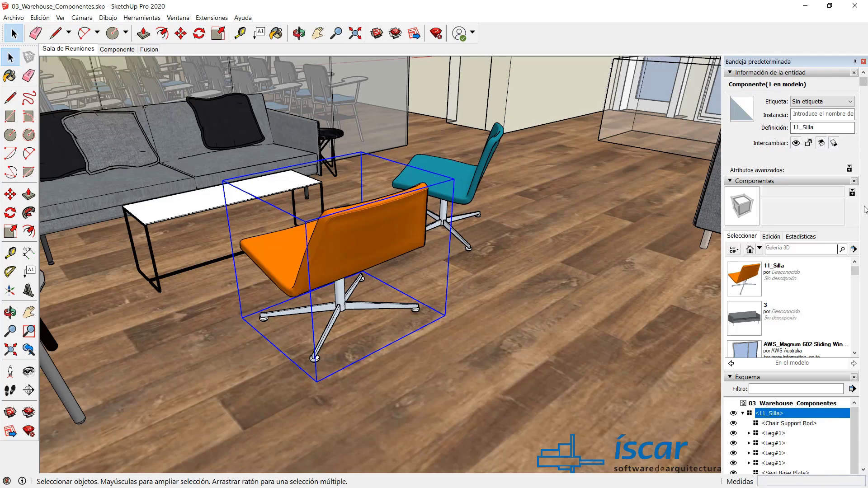
Copy the 11_Silla chair about 1095 mm away, and copy that one about 1736 mm towards the foreground.
scroll(865, 210, down, 3)
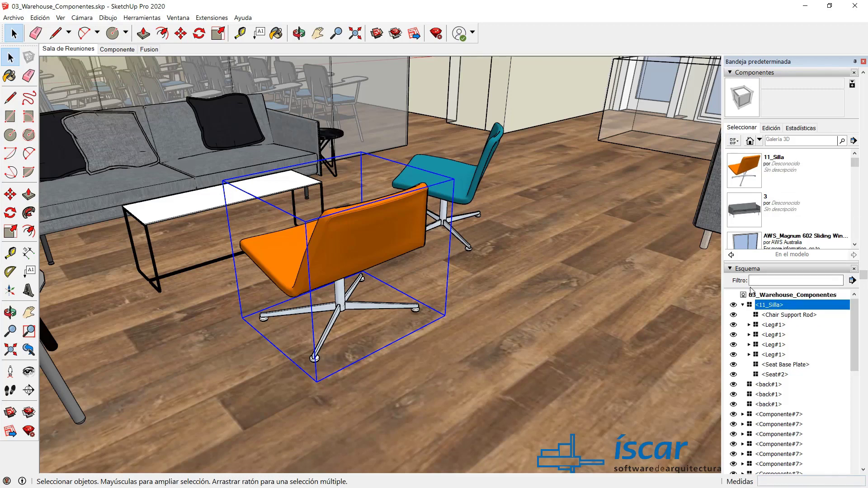
key(m)
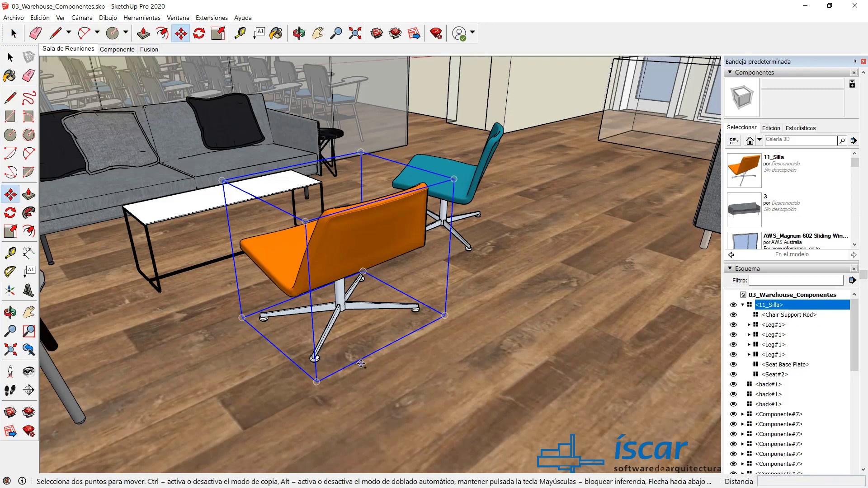
key(ctrl)
click(329, 368)
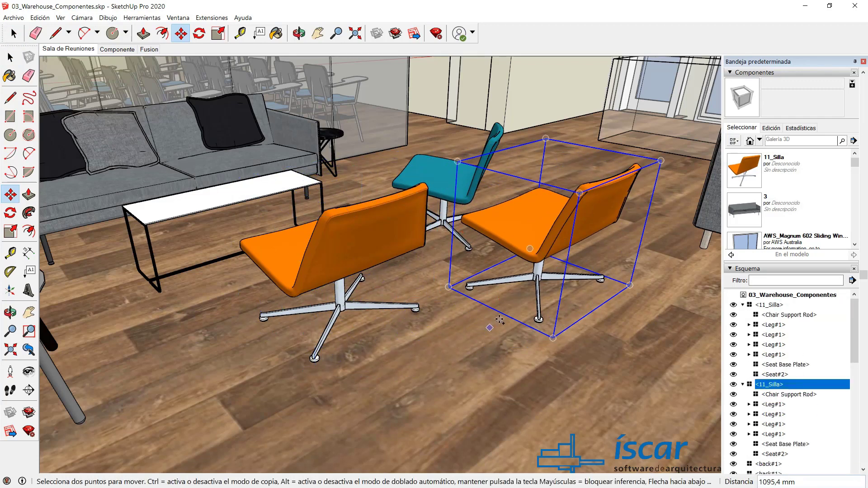
key(ctrl)
click(501, 311)
click(134, 458)
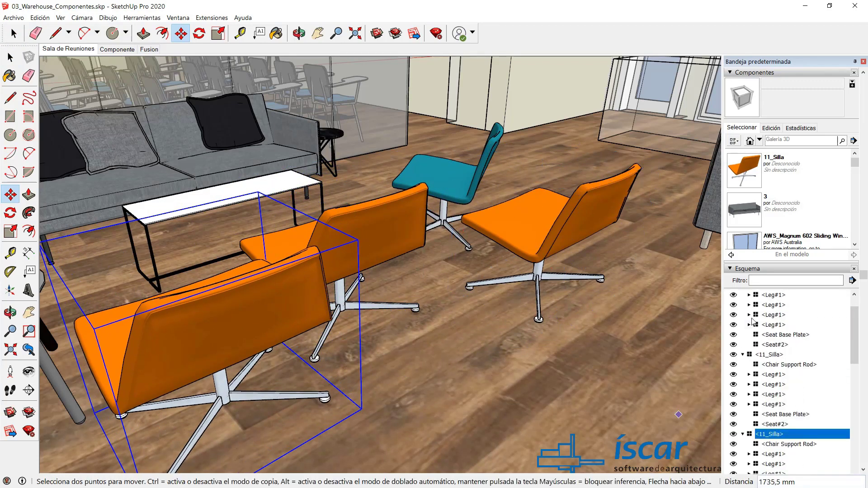
Filter the model outline by "11_" and select the first and last 11_Silla instances in it.
click(795, 280)
text(11_)
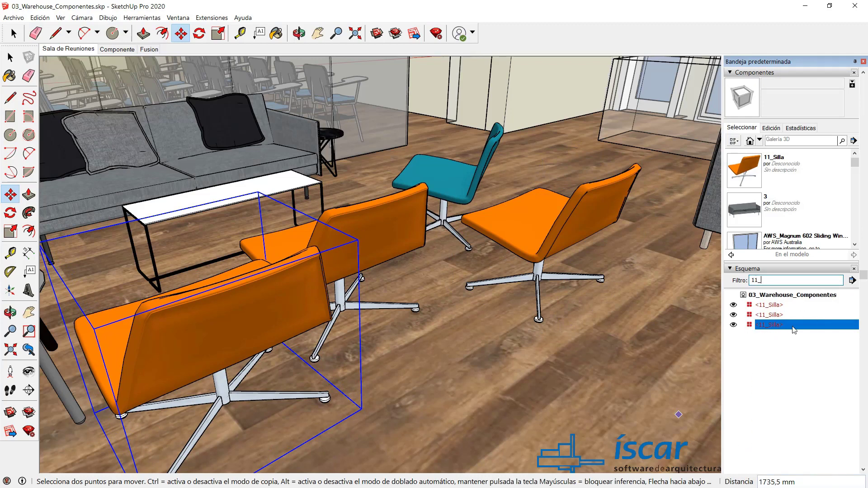
click(769, 308)
click(775, 325)
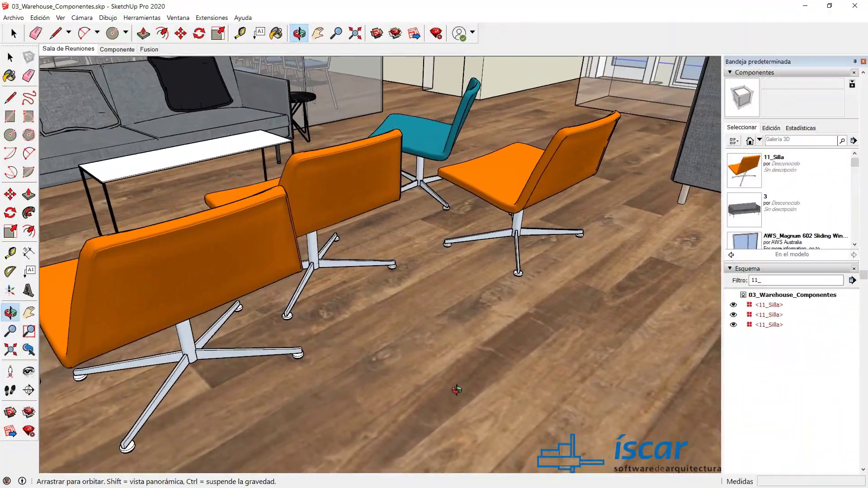
Start a component from all the geometry of the round white light fixture on the floor, with gluing set to Cualquiera.
drag(456, 390, 292, 443)
middle_drag(456, 480, 291, 198)
scroll(455, 278, up, 3)
drag(291, 197, 466, 312)
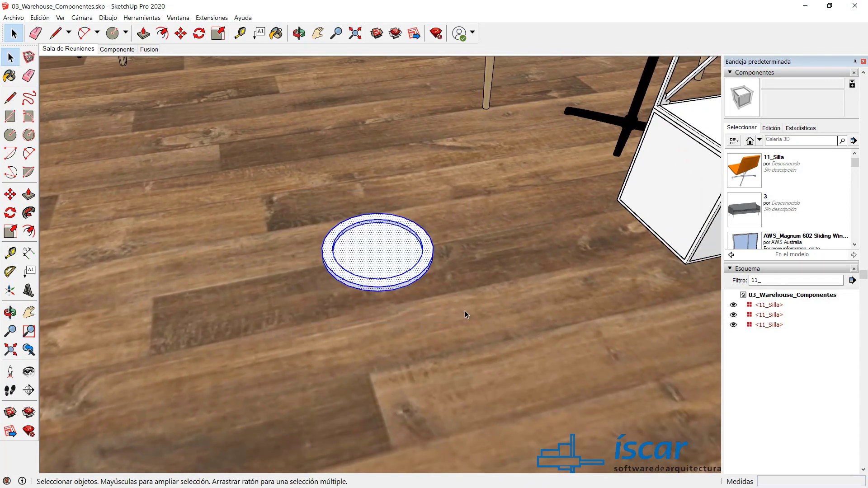
right_click(375, 238)
click(400, 308)
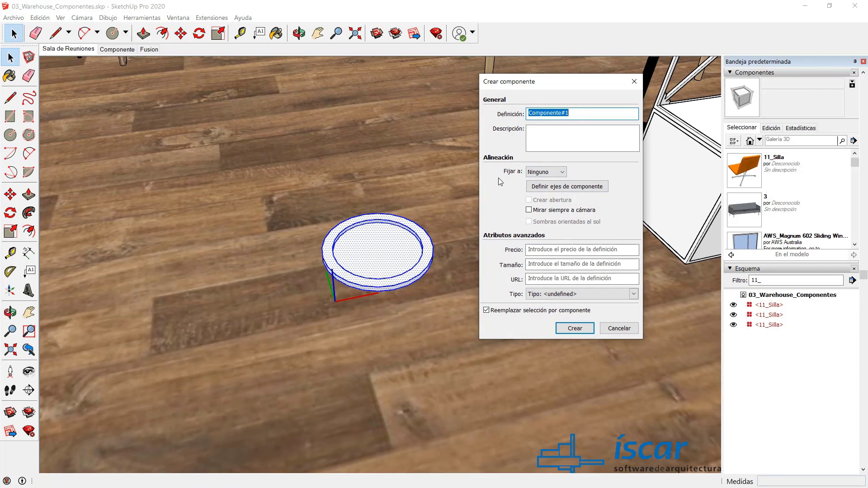
click(556, 172)
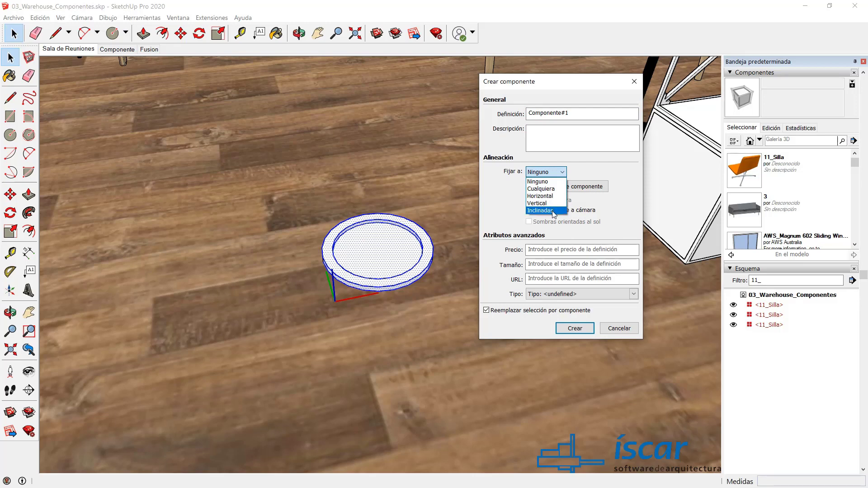
click(509, 214)
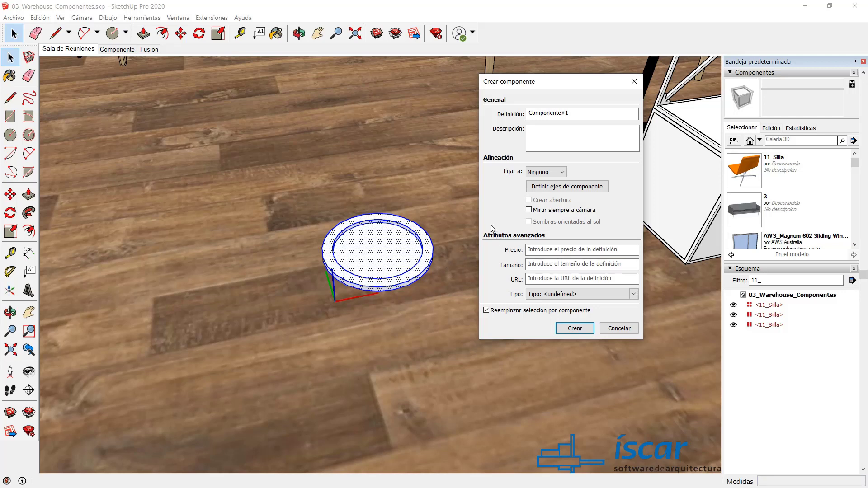
click(559, 172)
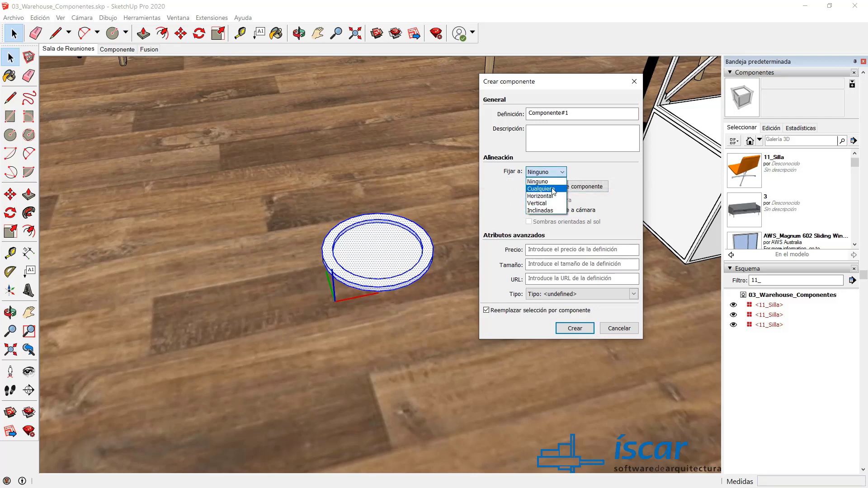
click(552, 189)
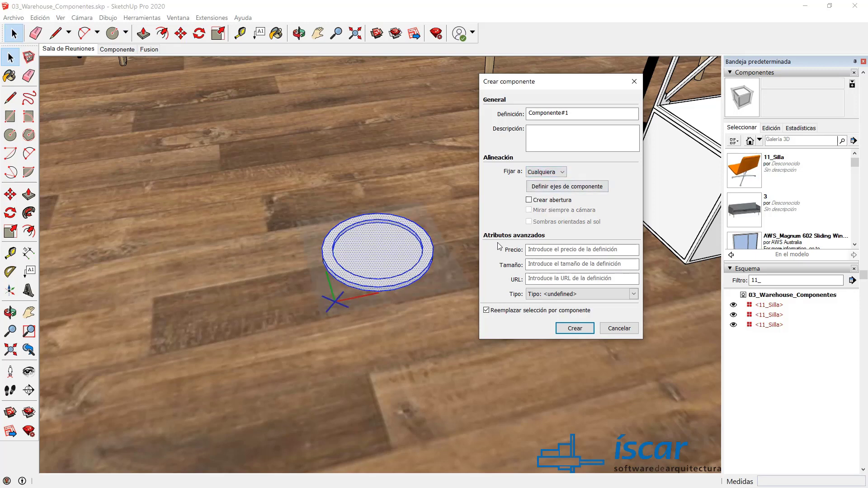
Redefine the component's axes with the origin beside the light's rim, name the definition 000_Luz and create it.
click(566, 186)
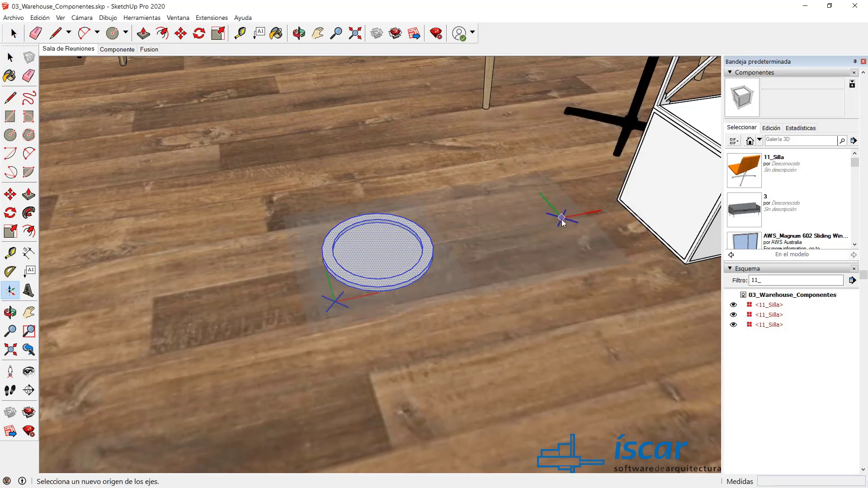
scroll(329, 300, up, 3)
click(321, 280)
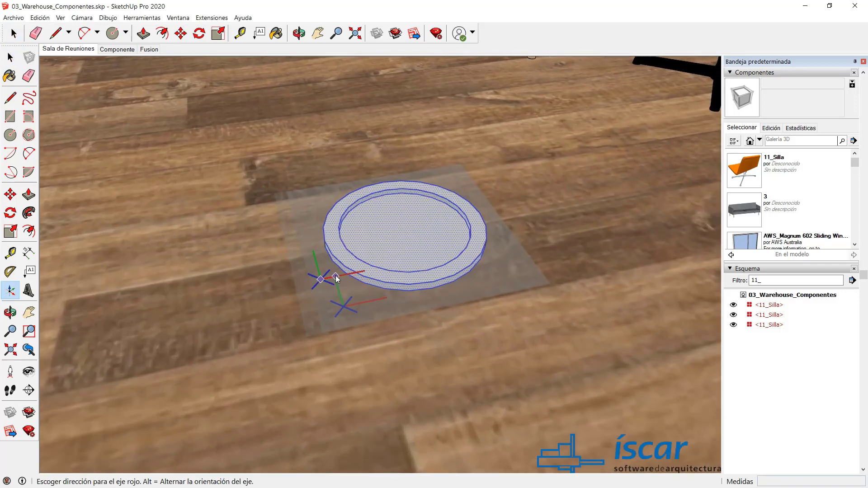
click(335, 276)
click(319, 267)
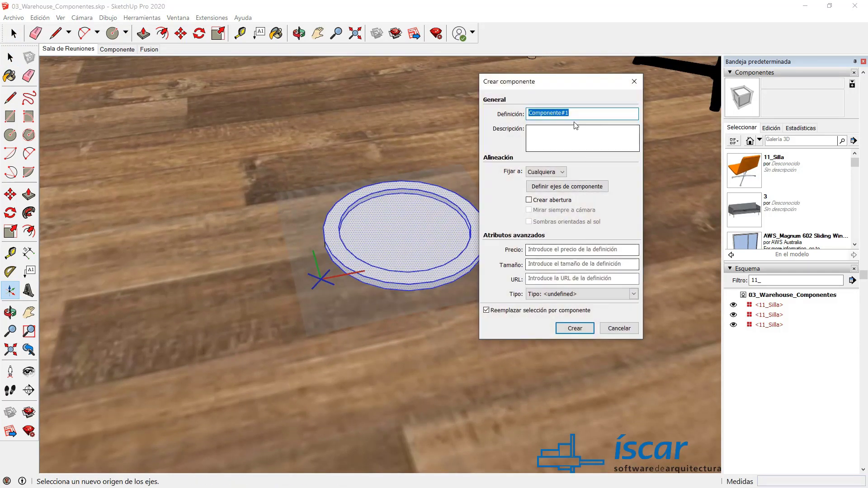
text(000_Luz)
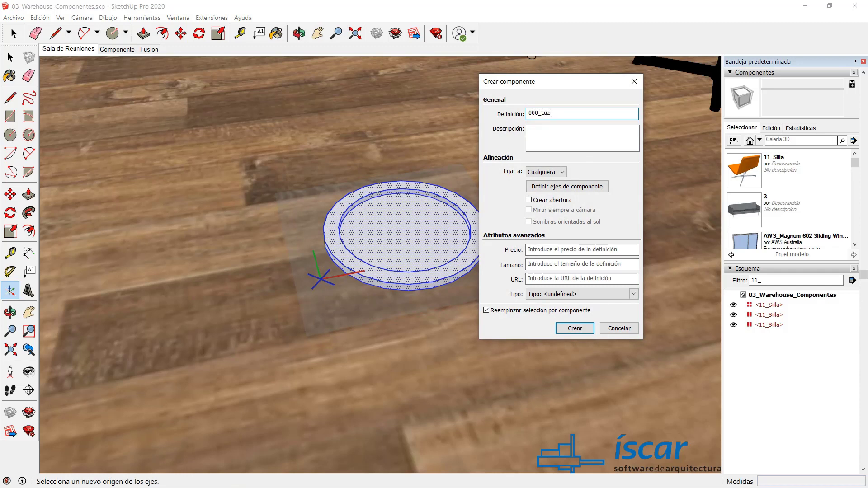
click(575, 328)
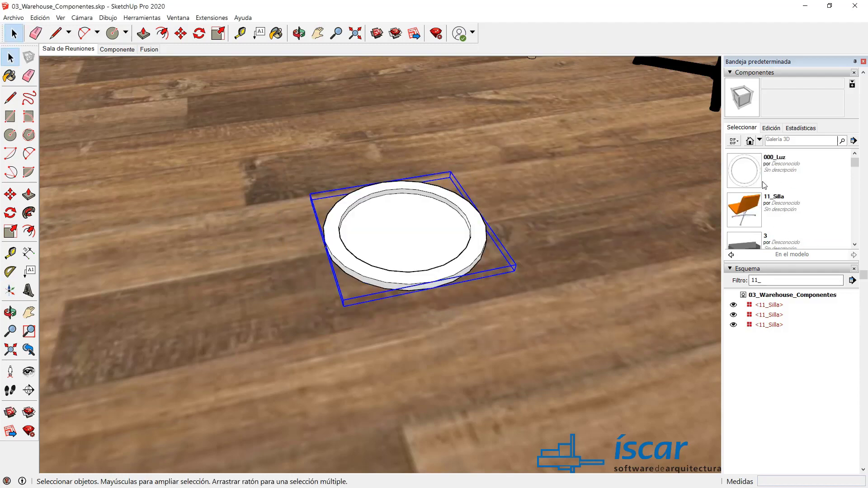
Insert two instances of the 000_Luz component side by side on the ceiling.
middle_drag(410, 322, 369, 423)
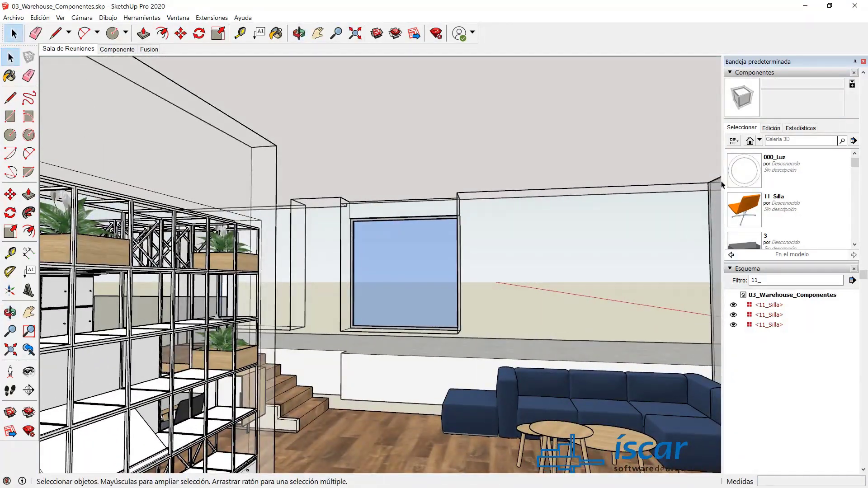
click(744, 172)
click(413, 111)
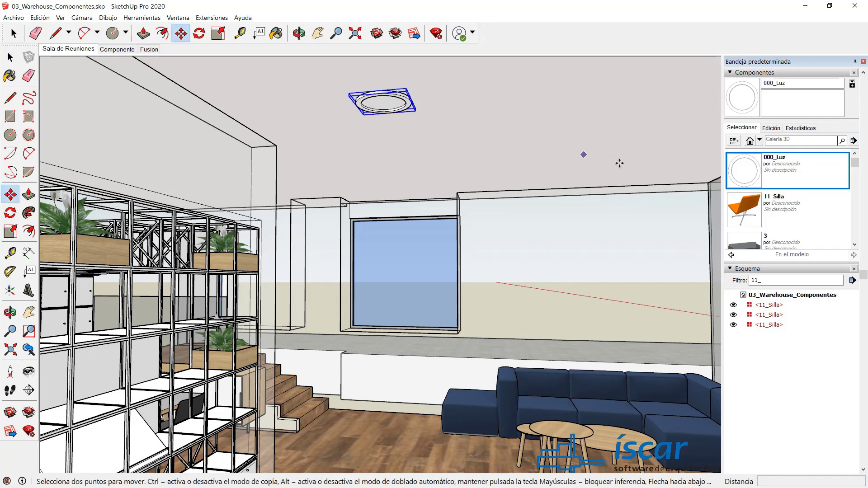
click(739, 176)
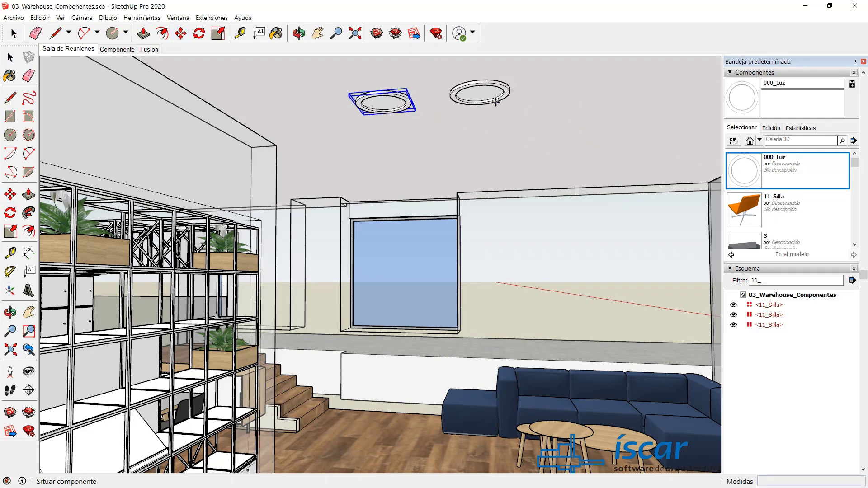
click(496, 102)
Insert two more 000_Luz instances, one above the other, on the wall behind the blue sofa.
click(741, 179)
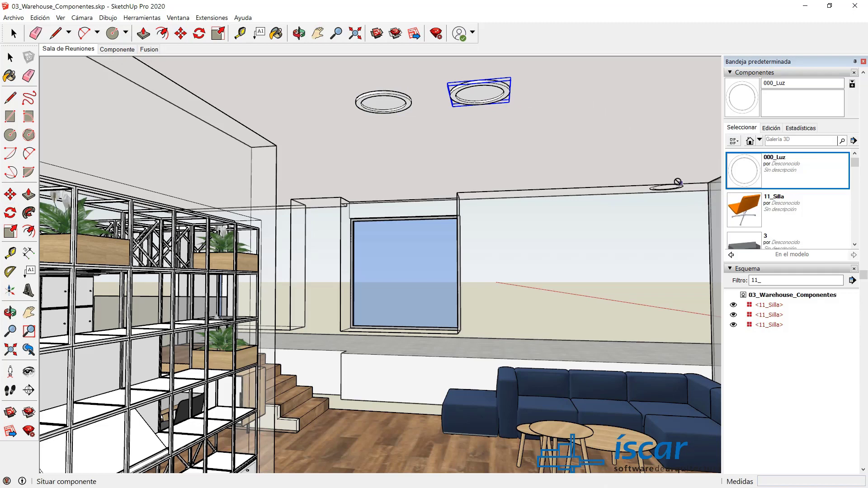
middle_drag(562, 254, 651, 260)
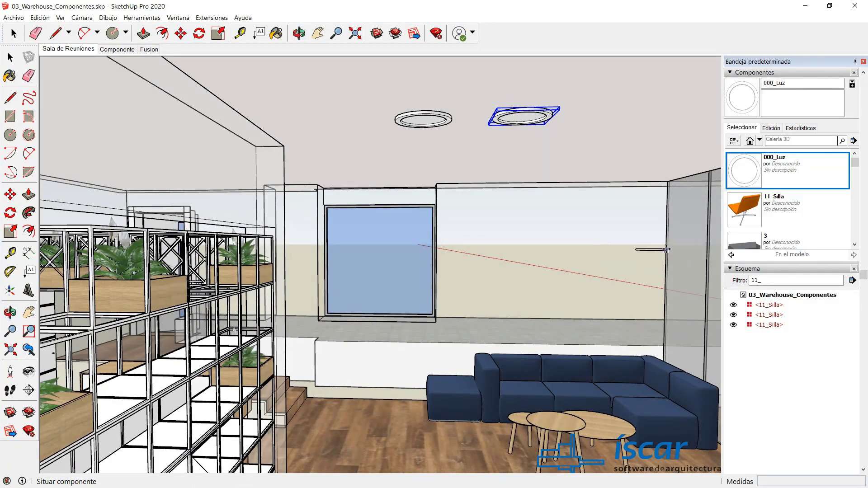
click(683, 229)
click(743, 172)
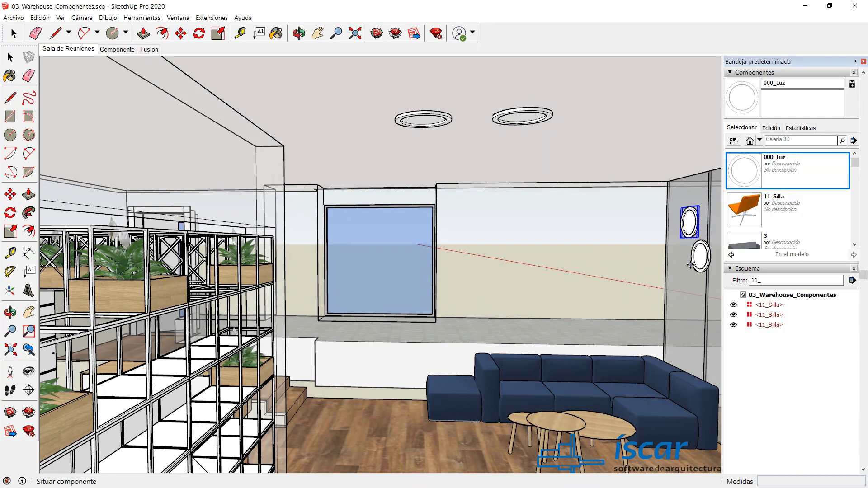
click(683, 281)
key(m)
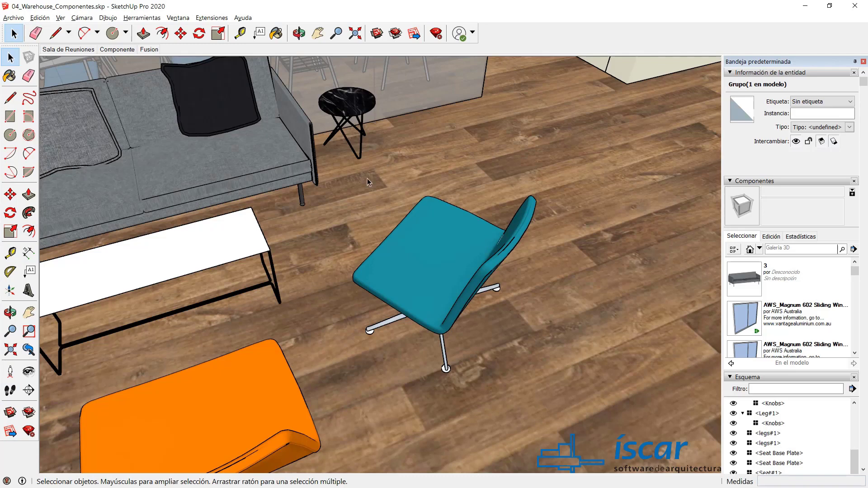
In 04_Warehouse_Componentes.skp, start a component from all parts of the teal swivel chair and set its price to 125 €.
drag(398, 240, 551, 399)
right_click(431, 243)
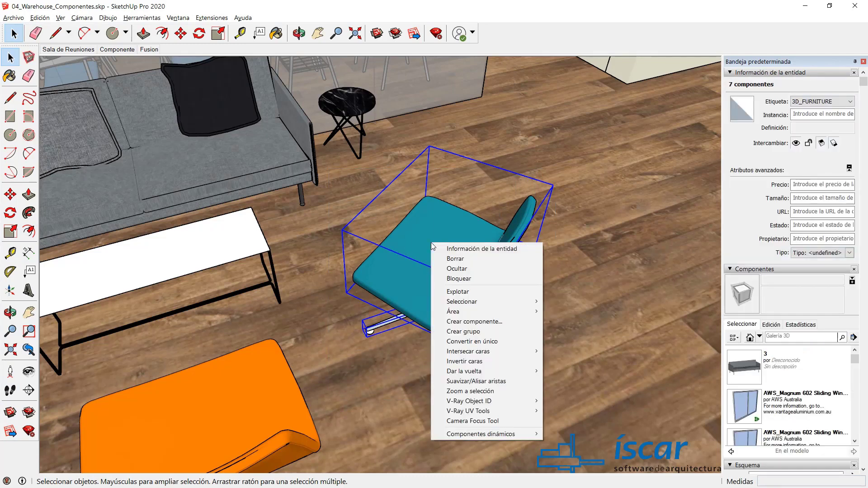
click(489, 321)
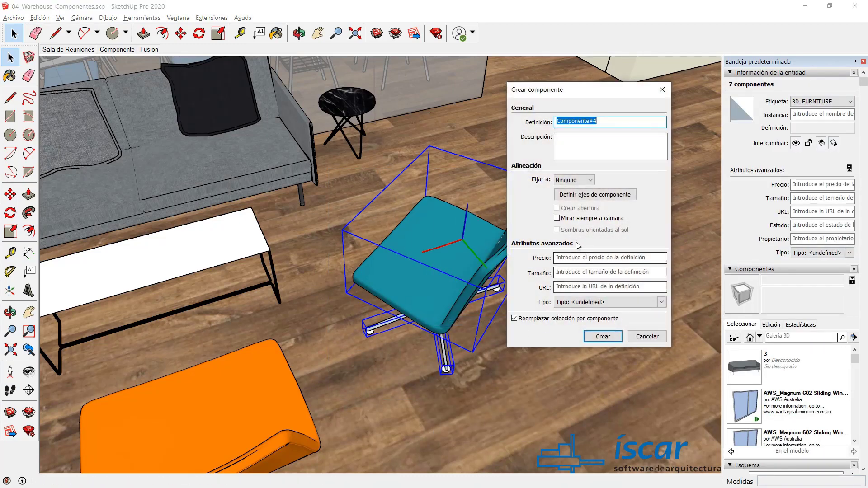
click(558, 257)
text(1)
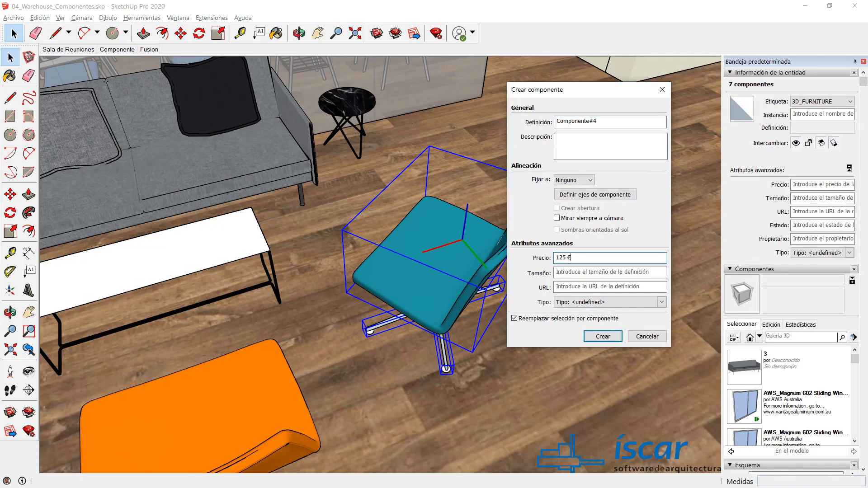
text(25 €)
click(620, 271)
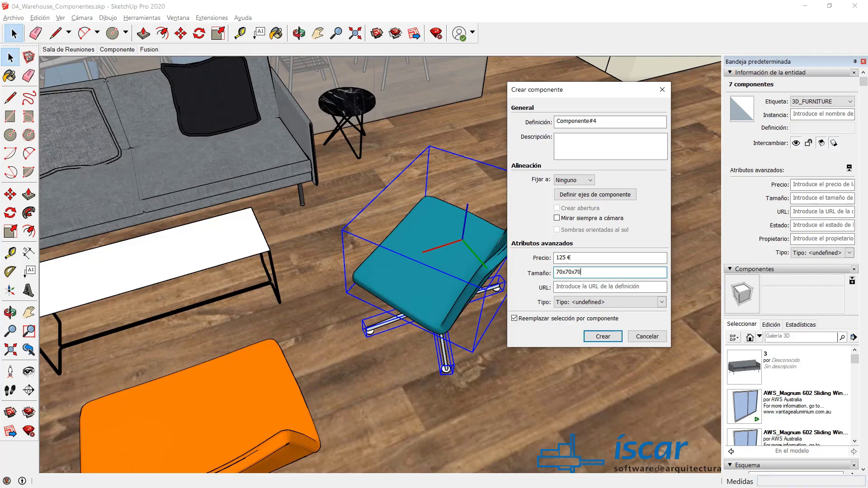
click(597, 288)
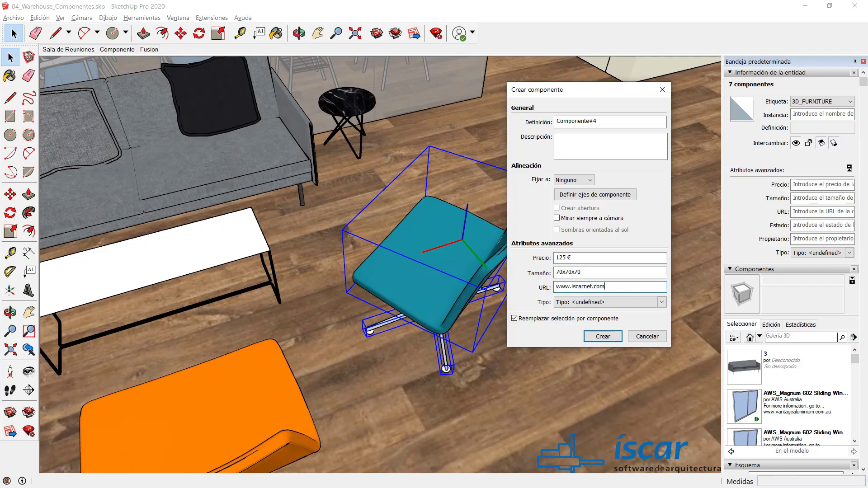
click(602, 337)
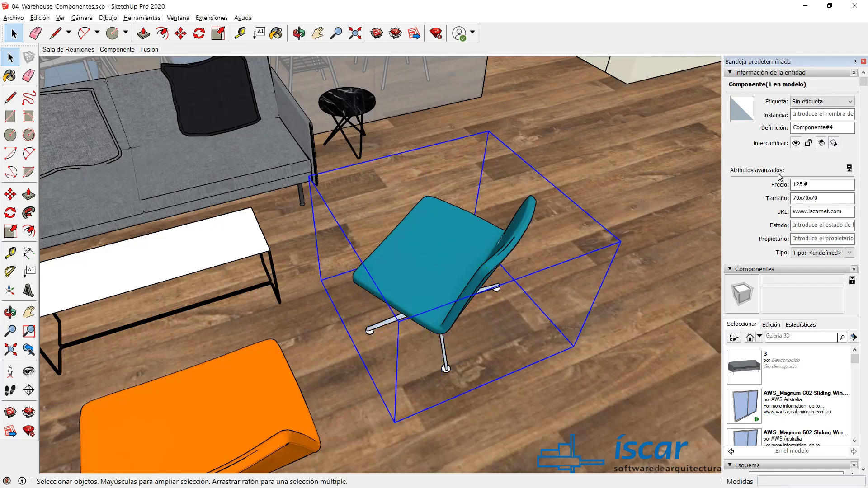
click(849, 168)
click(849, 169)
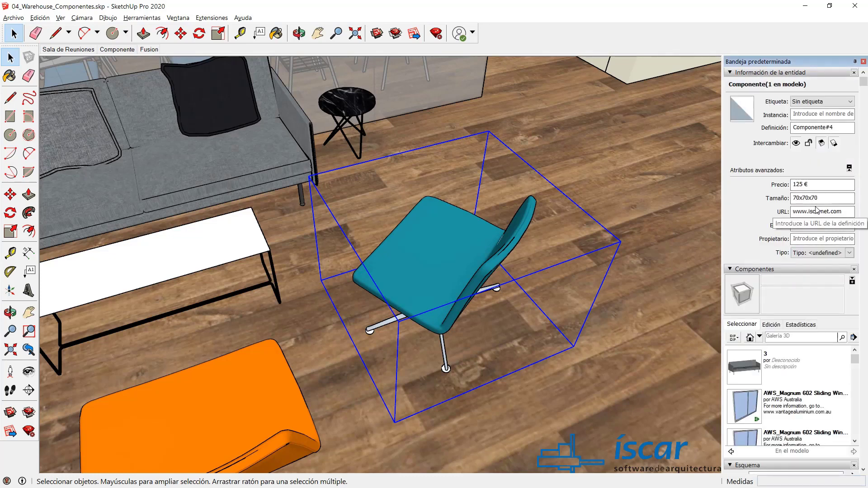
Create a new report template for the whole model and add the Price, Size and URL attributes to its columns.
click(14, 18)
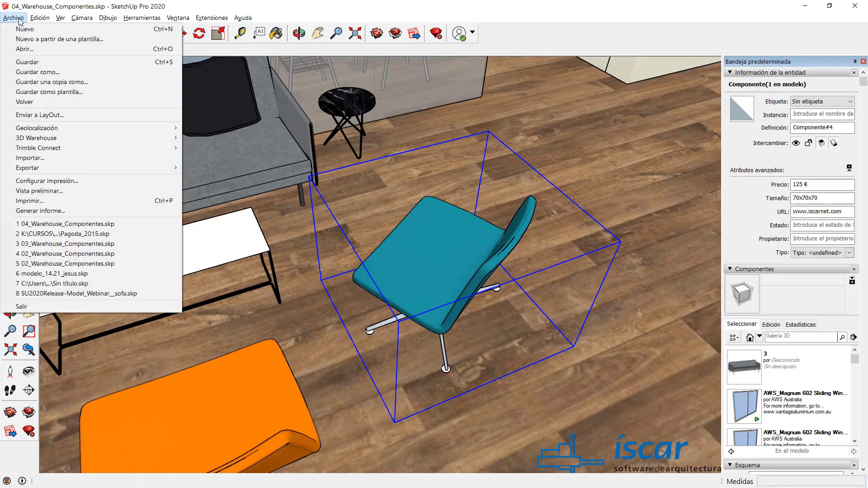
click(18, 211)
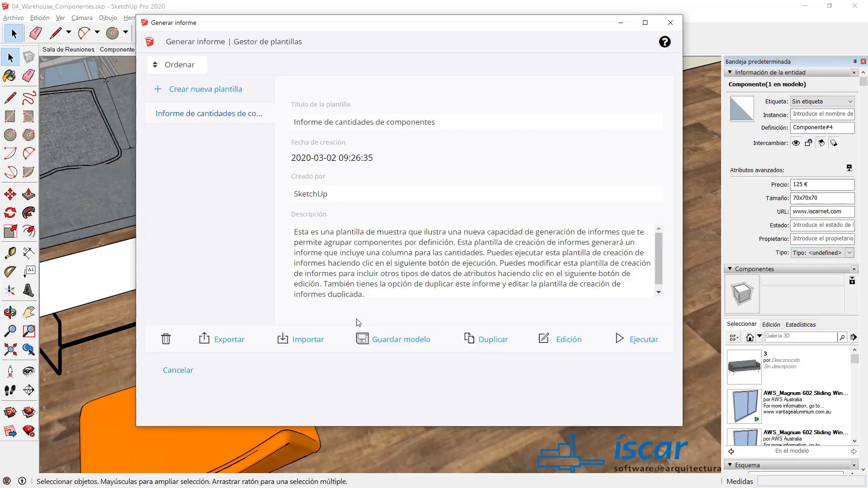
click(227, 96)
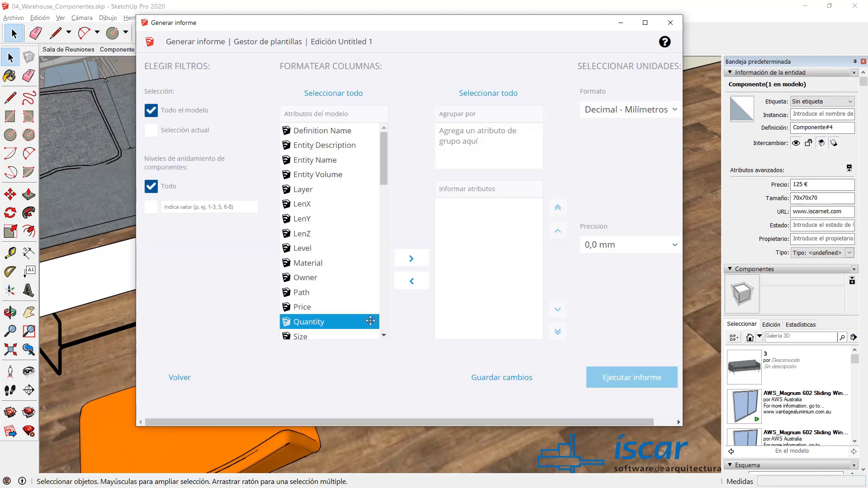
click(336, 304)
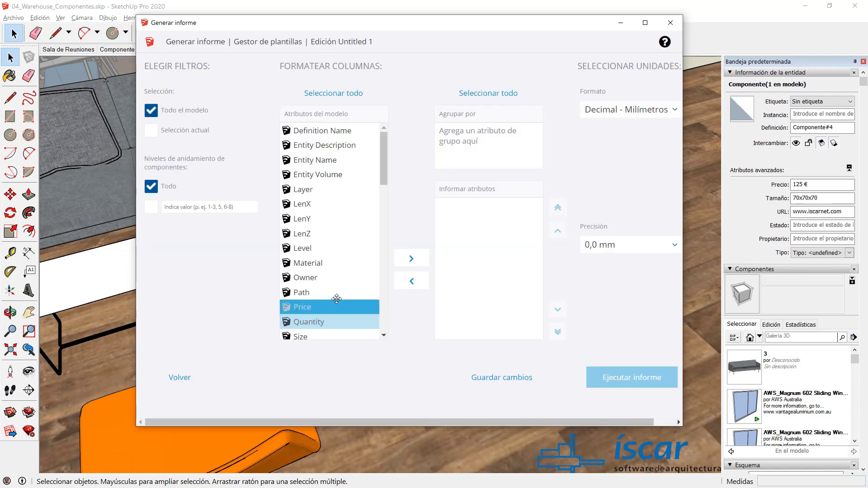
click(411, 259)
click(307, 322)
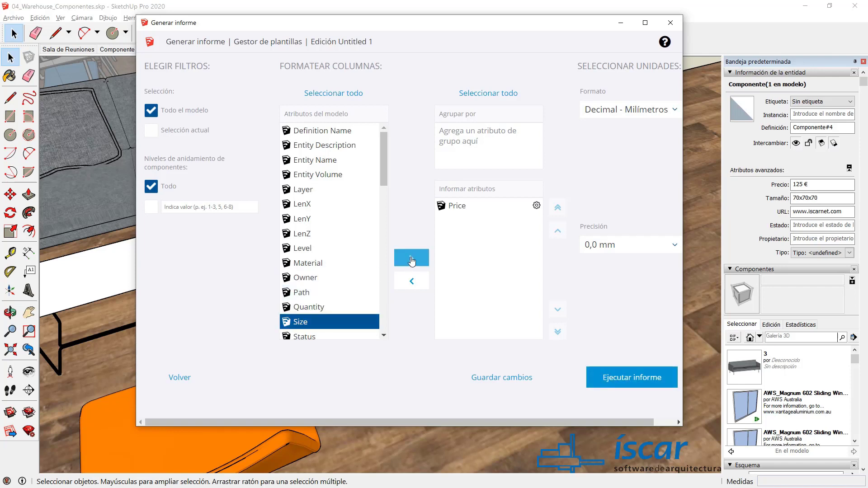
click(411, 259)
click(308, 336)
click(411, 259)
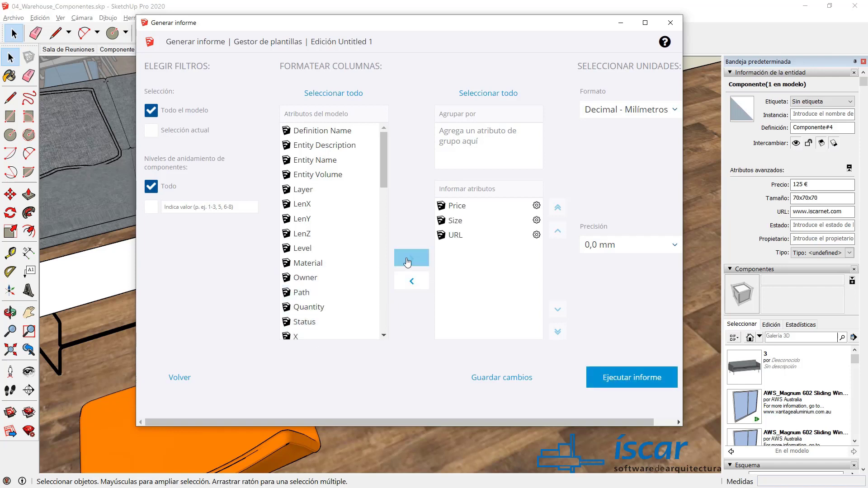
Add the Definition Name attribute to the report columns and move it to the first position.
click(321, 130)
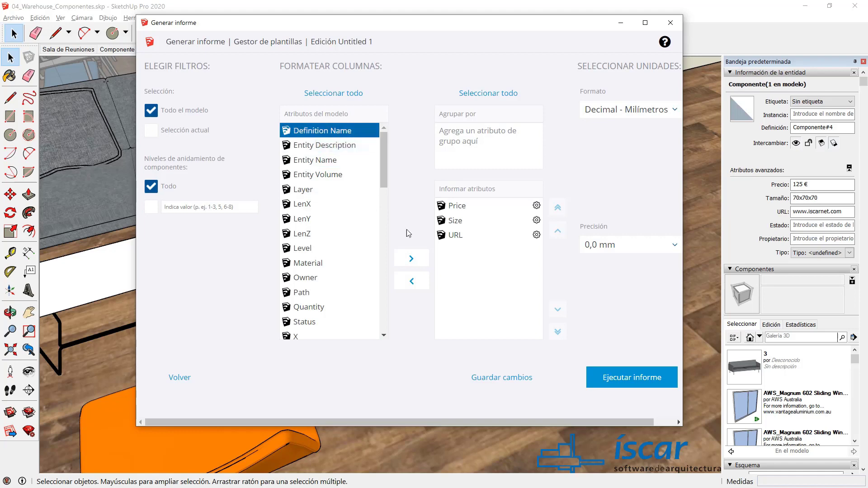
click(415, 263)
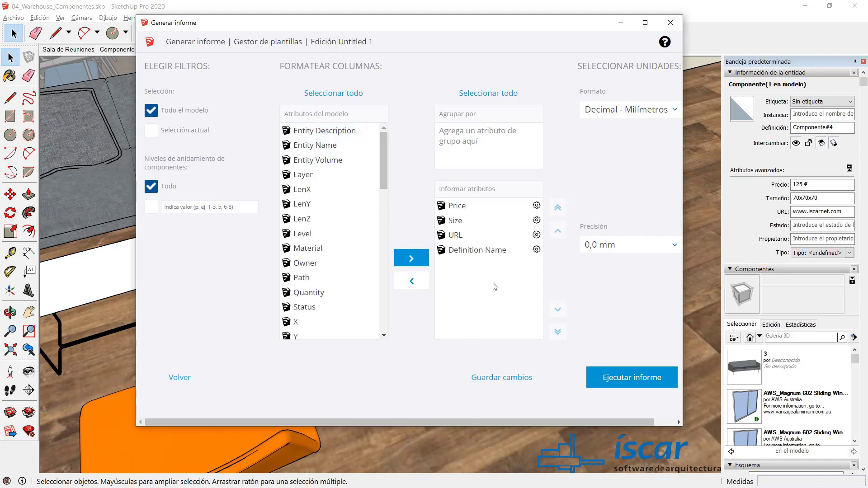
click(487, 251)
click(556, 210)
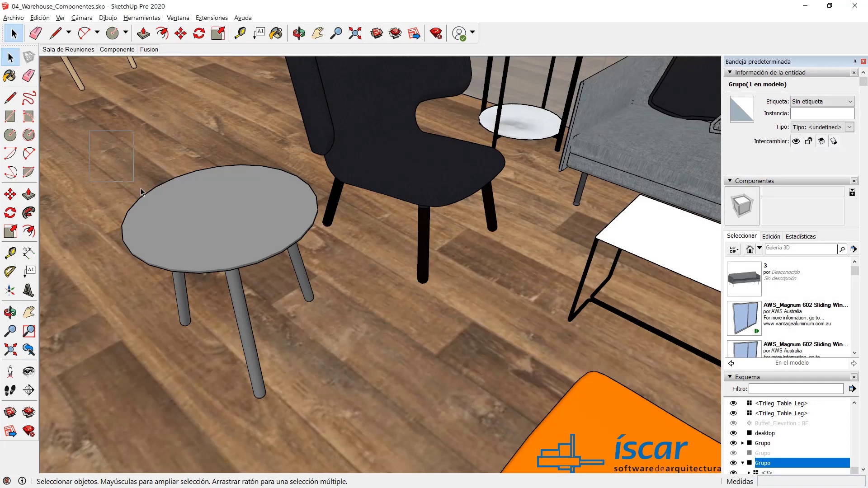
Create a component from the round grey side table's top and three legs, with the type set to IfcFurnishingElement.
click(265, 242)
right_click(247, 220)
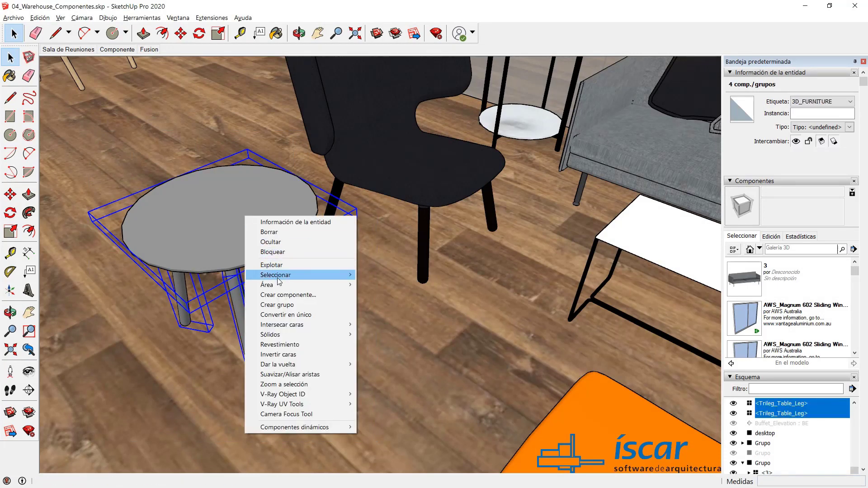
click(288, 295)
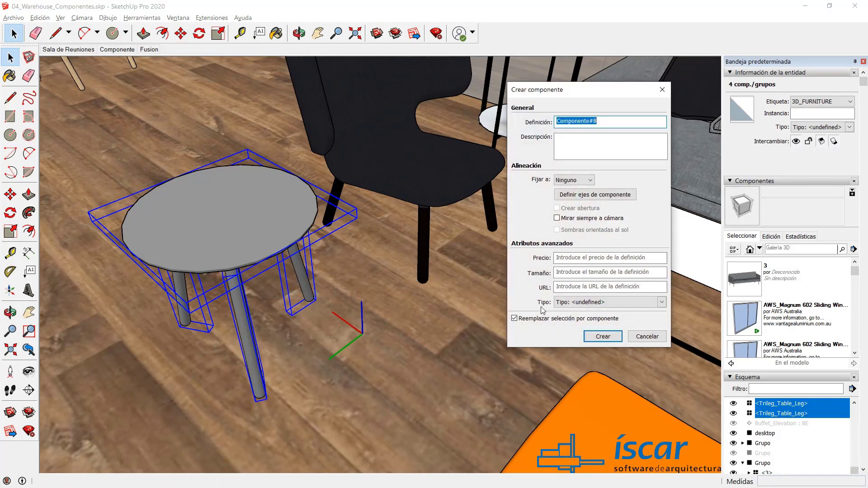
click(662, 303)
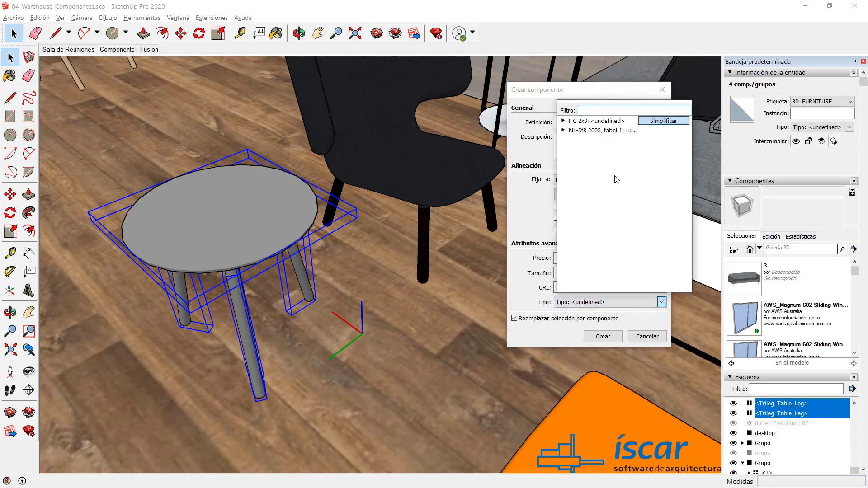
click(569, 122)
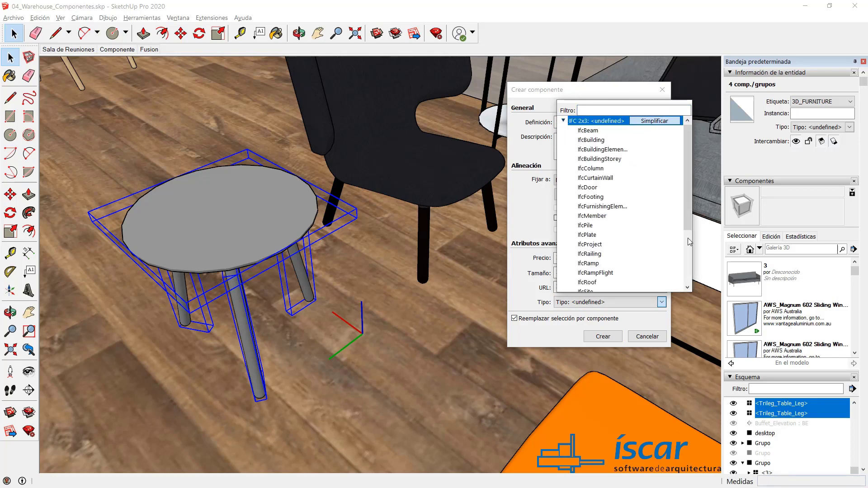
scroll(687, 178, down, 2)
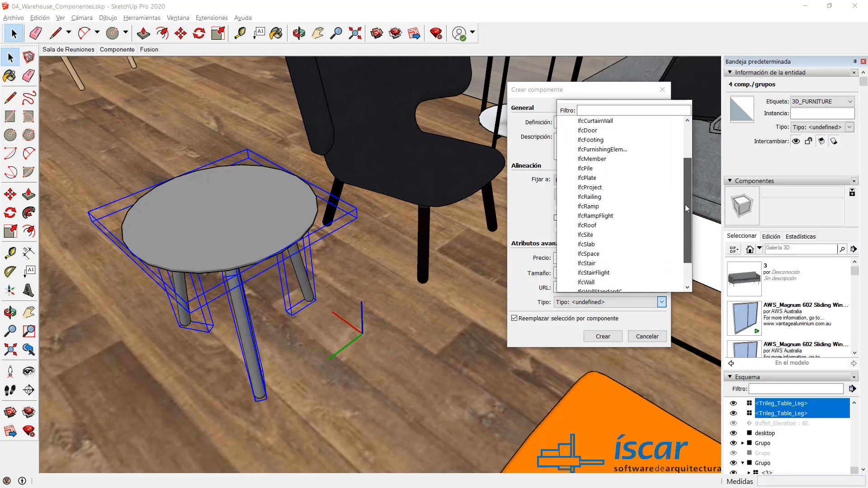
mouse_move(685, 205)
mouse_down()
mouse_move(685, 160)
mouse_move(688, 240)
mouse_move(685, 162)
mouse_move(686, 191)
mouse_up()
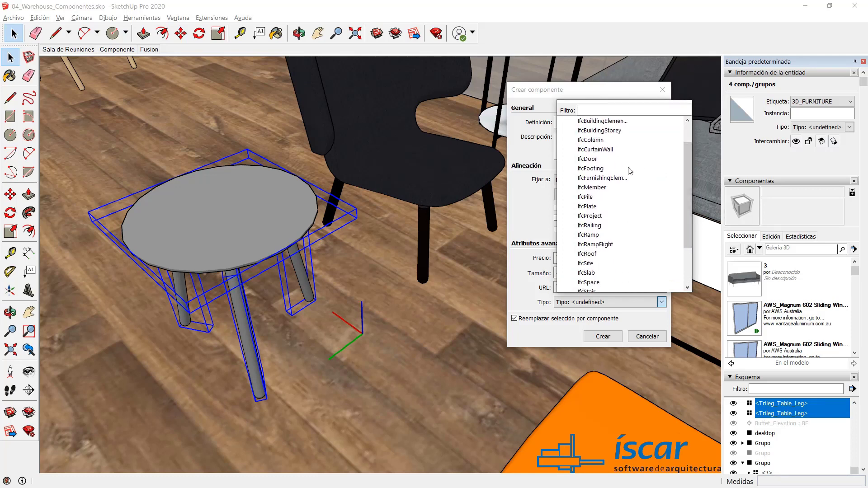
click(593, 178)
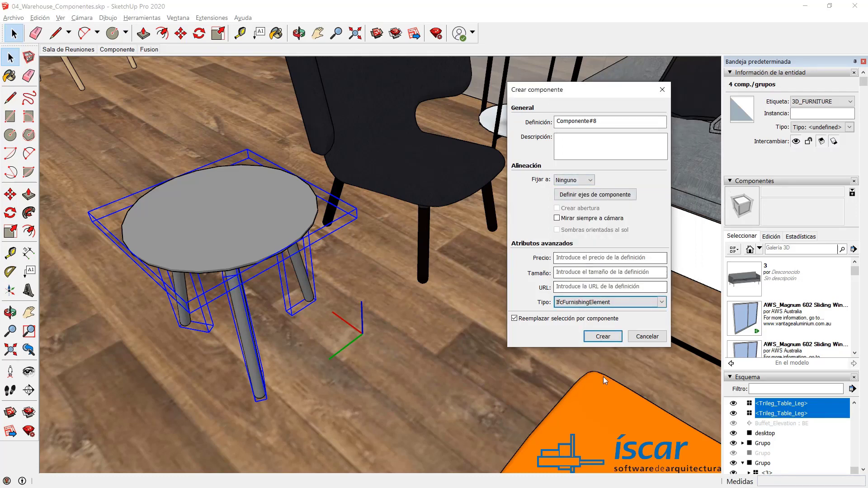
click(602, 336)
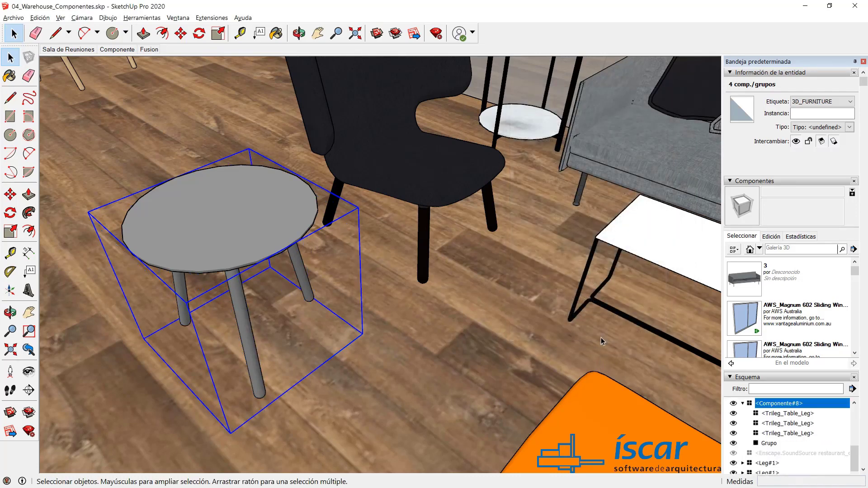
Examine the IFC attributes in the side table component's dynamic component options and close the dialog.
right_click(229, 183)
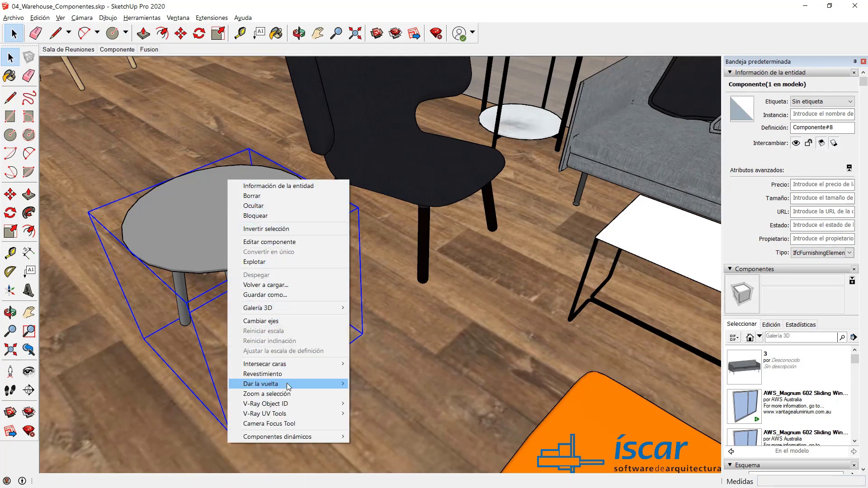
mouse_move(297, 441)
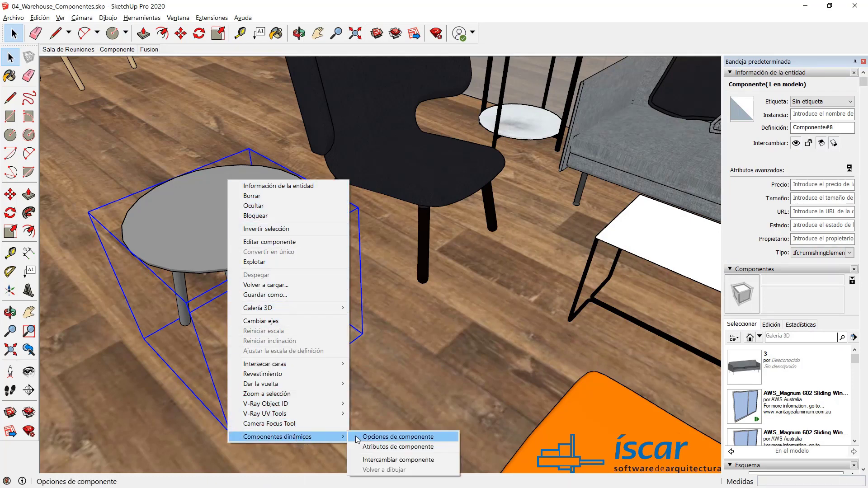
click(373, 437)
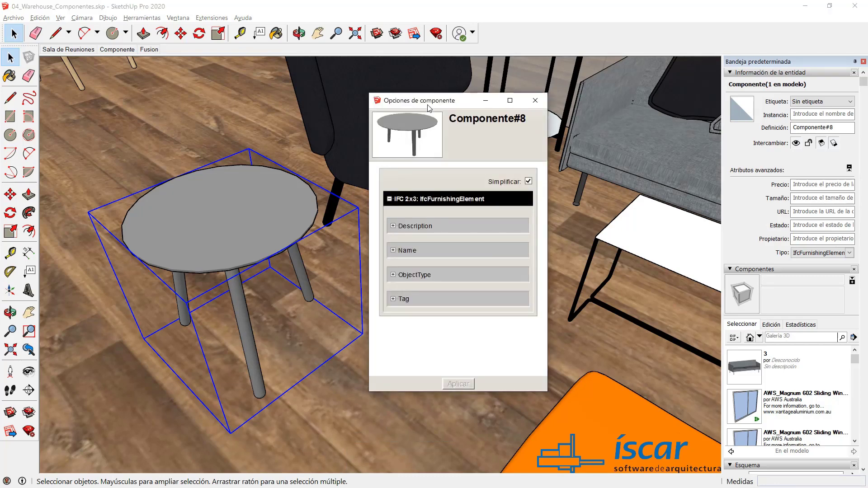
drag(430, 104, 461, 92)
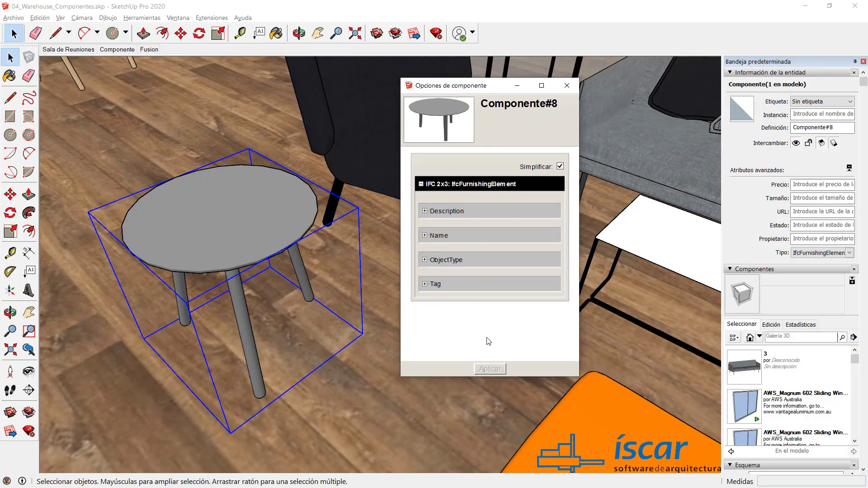
click(567, 85)
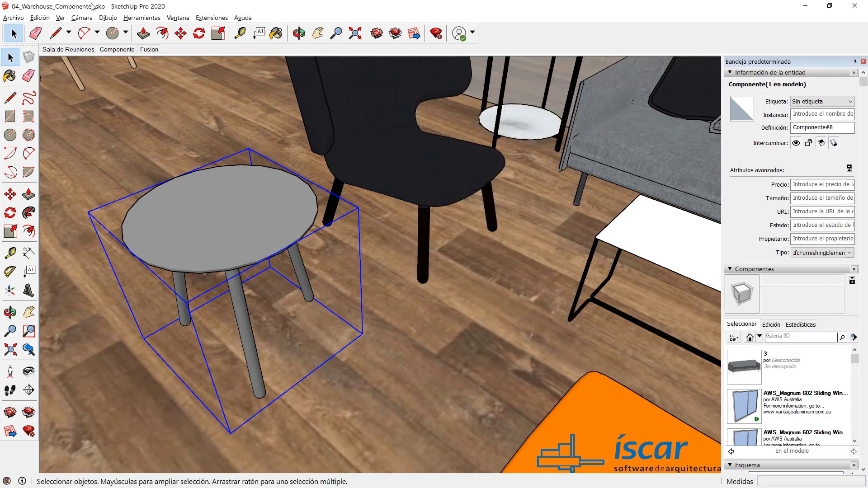
Start a 3D export of the model in IFC format as 04_Warehouse_Componentes.ifc.
click(13, 18)
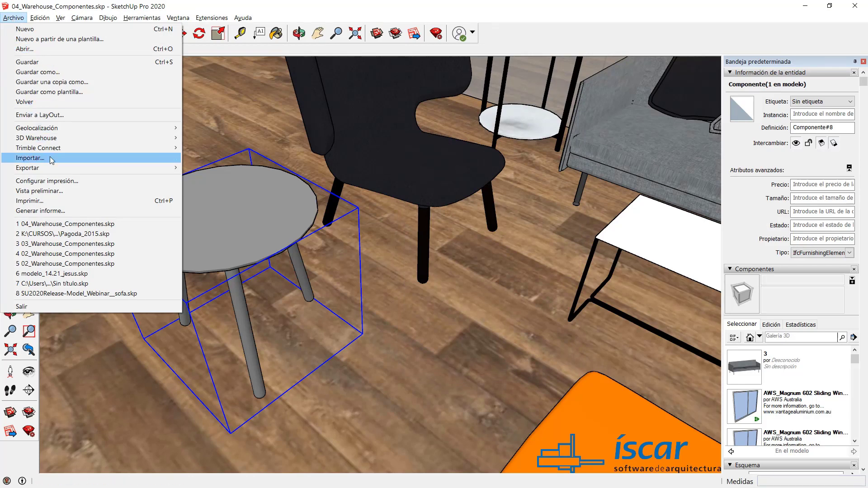
mouse_move(172, 168)
click(213, 168)
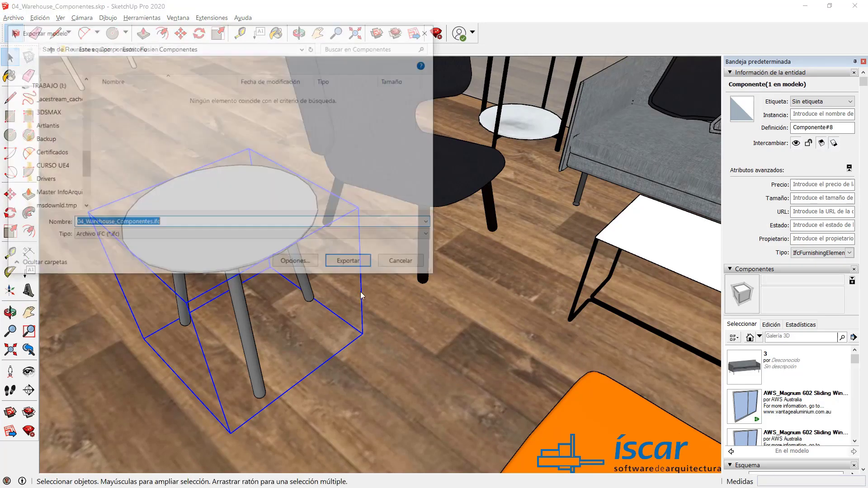